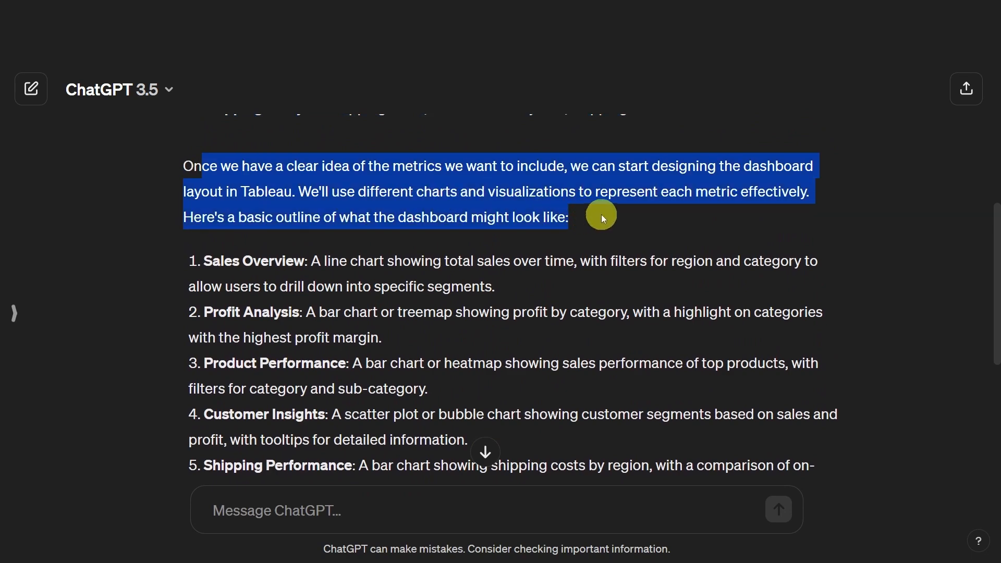
Step: Review the Sales Overview item in the dashboard outline and ask ChatGPT to focus on one sheet at a time, starting with the first page's contents
{"action": "scroll", "coordinate": [454, 282], "scroll_direction": "down", "scroll_amount": 1}
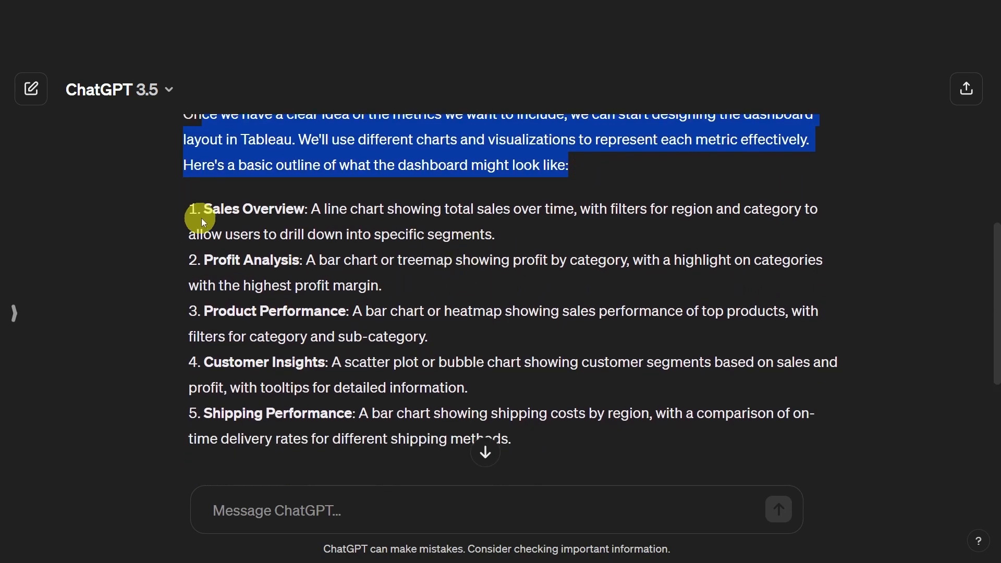
{"action": "left_click_drag", "start_coordinate": [205, 210], "coordinate": [512, 234]}
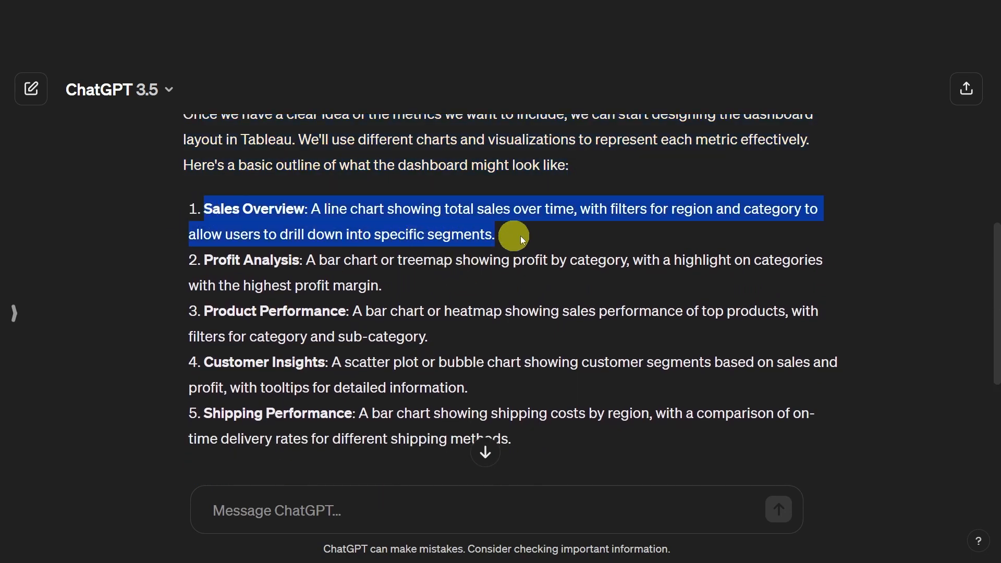
{"action": "scroll", "coordinate": [547, 240], "scroll_direction": "down", "scroll_amount": 5}
{"action": "left_click", "coordinate": [486, 515]}
{"action": "type", "text": "L"}
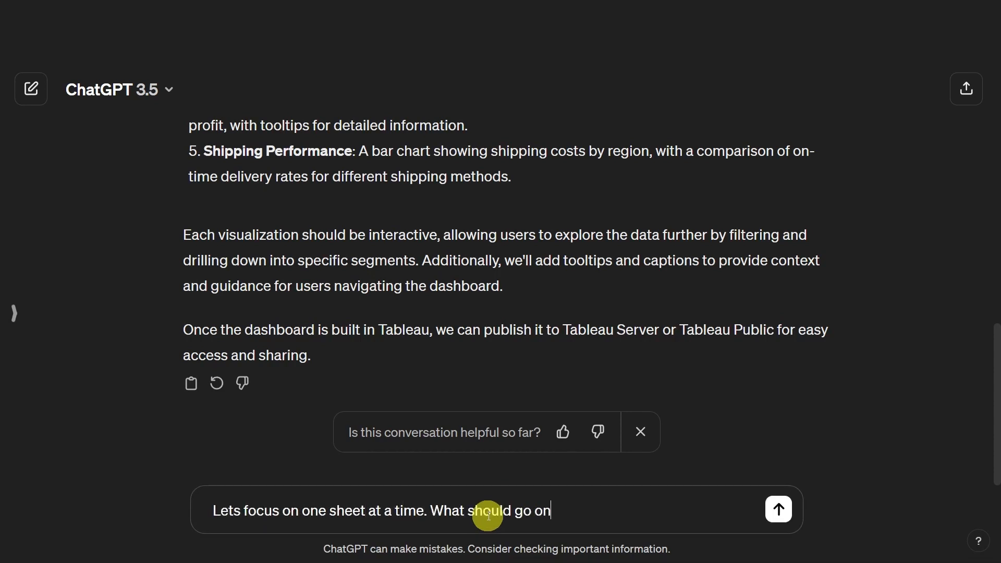
{"action": "type", "text": "st page"}
{"action": "key", "text": "Return"}
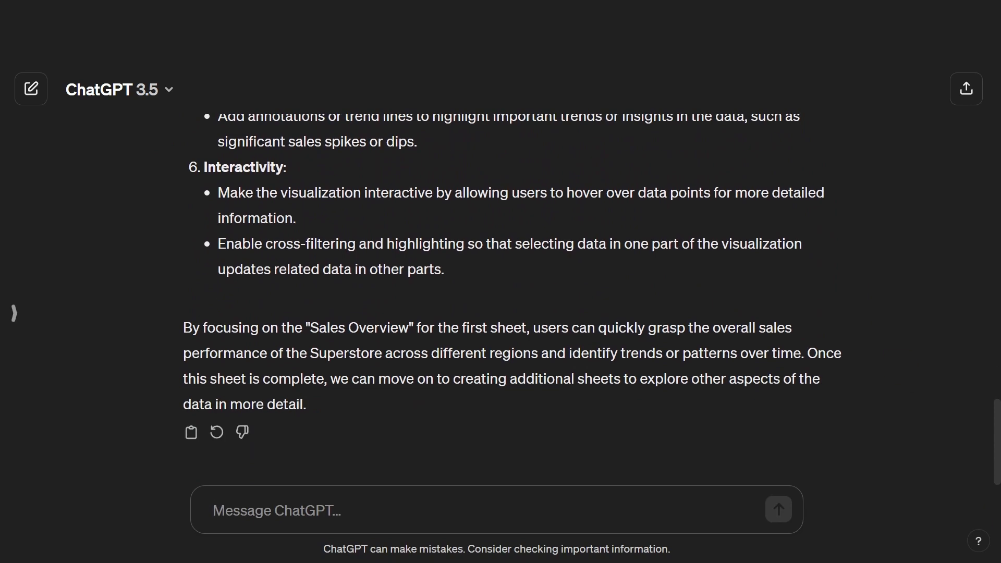
Step: Read the start of the reply on the Sales Overview sheet, covering the line chart for total sales over time and its specifications
{"action": "scroll", "coordinate": [786, 380], "scroll_direction": "up", "scroll_amount": 15}
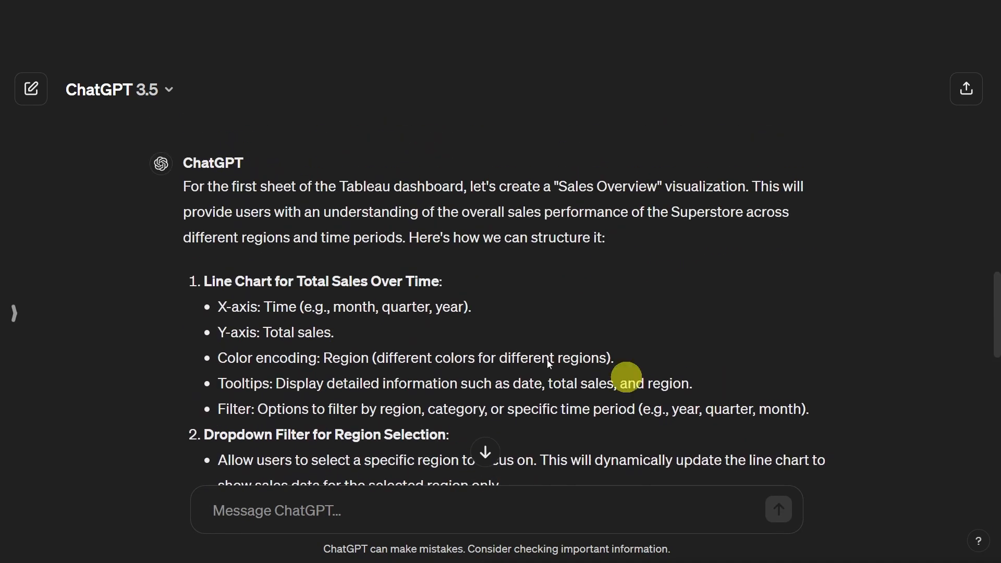
{"action": "left_click_drag", "start_coordinate": [557, 188], "coordinate": [760, 189]}
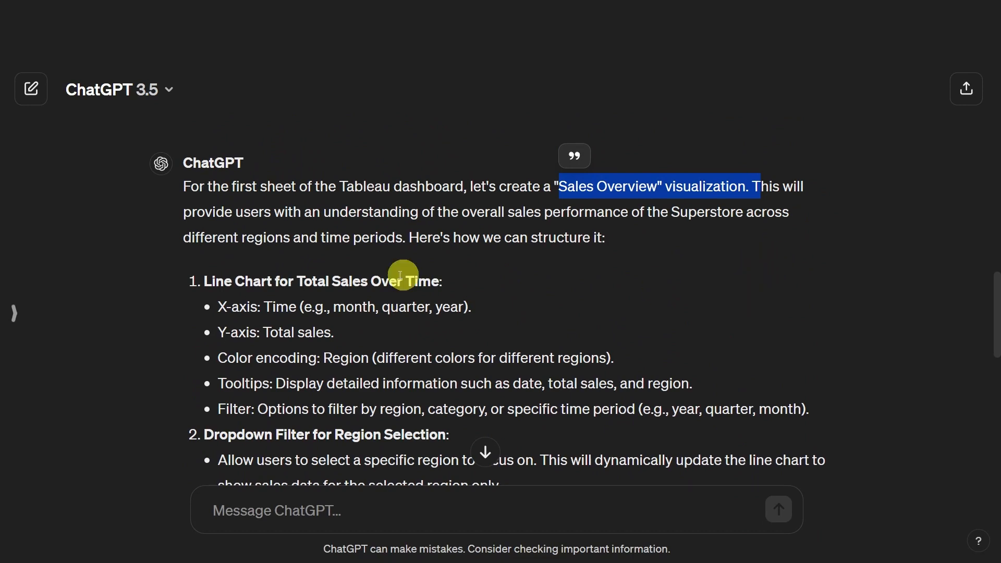
{"action": "scroll", "coordinate": [288, 260], "scroll_direction": "down", "scroll_amount": 2}
{"action": "scroll", "coordinate": [288, 260], "scroll_direction": "down", "scroll_amount": 2}
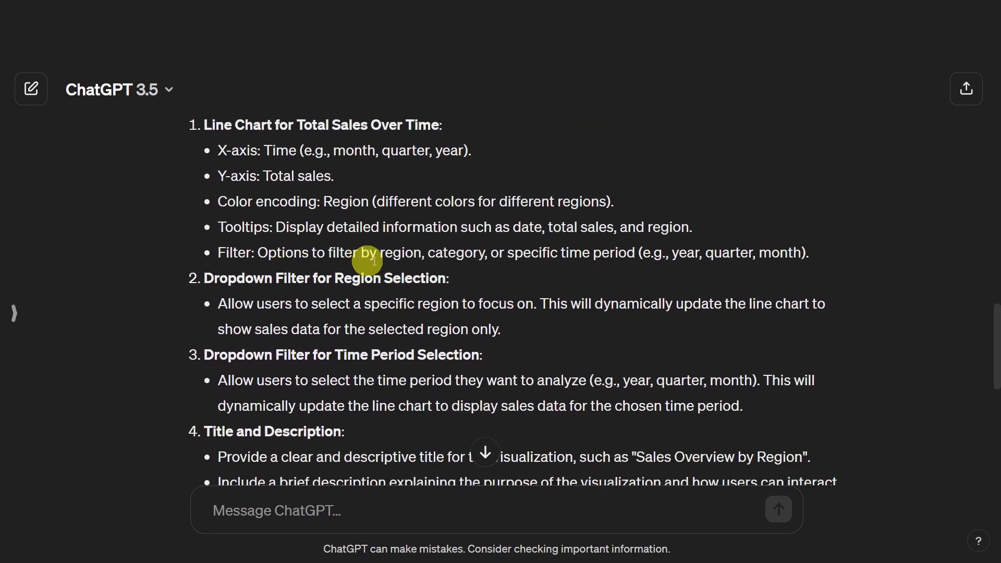
{"action": "left_click_drag", "start_coordinate": [201, 125], "coordinate": [437, 130]}
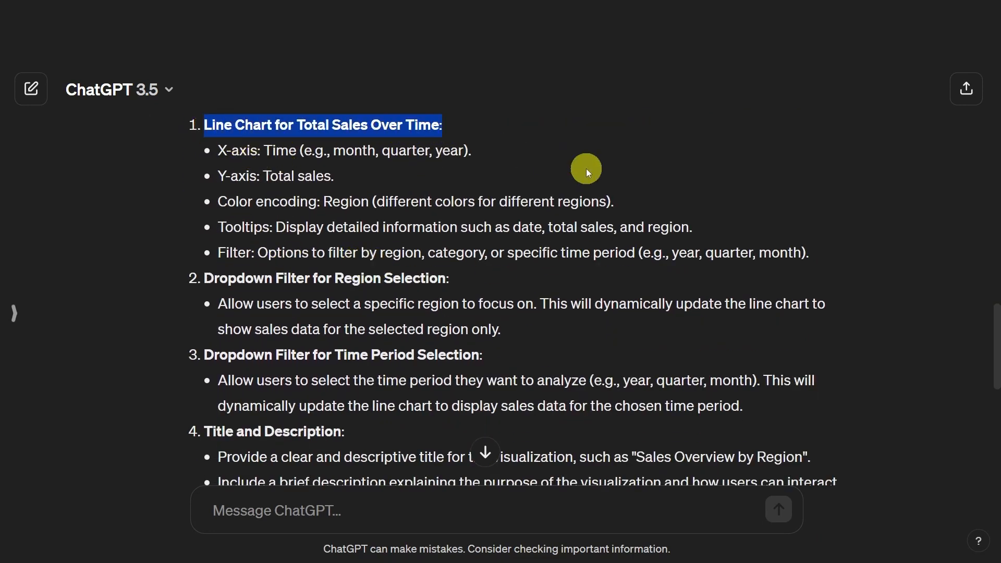
{"action": "left_click_drag", "start_coordinate": [213, 163], "coordinate": [791, 253]}
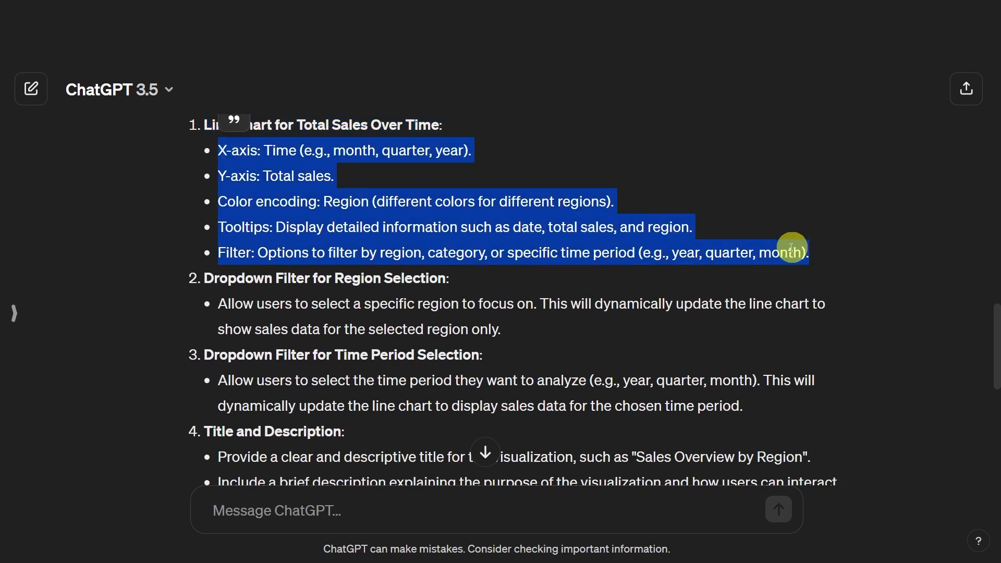
Step: Read the remaining Sales Overview recommendations on region and time period filters, title and description, legends and annotations, and interactivity
{"action": "scroll", "coordinate": [607, 333], "scroll_direction": "down", "scroll_amount": 1}
{"action": "left_click_drag", "start_coordinate": [198, 225], "coordinate": [501, 275]}
{"action": "left_click", "coordinate": [264, 319]}
{"action": "scroll", "coordinate": [399, 353], "scroll_direction": "down", "scroll_amount": 1}
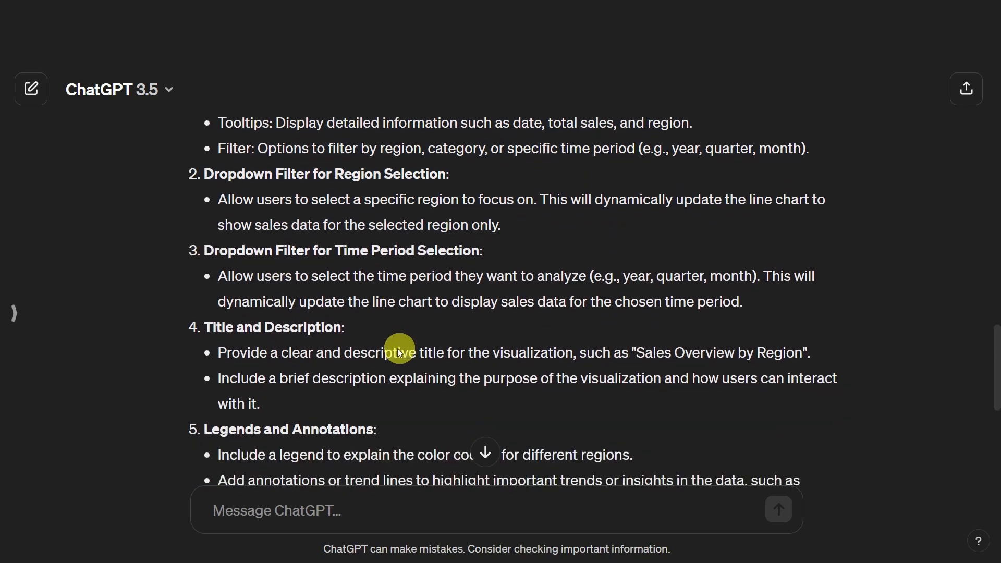
{"action": "left_click_drag", "start_coordinate": [210, 326], "coordinate": [447, 386]}
{"action": "scroll", "coordinate": [447, 386], "scroll_direction": "down", "scroll_amount": 2}
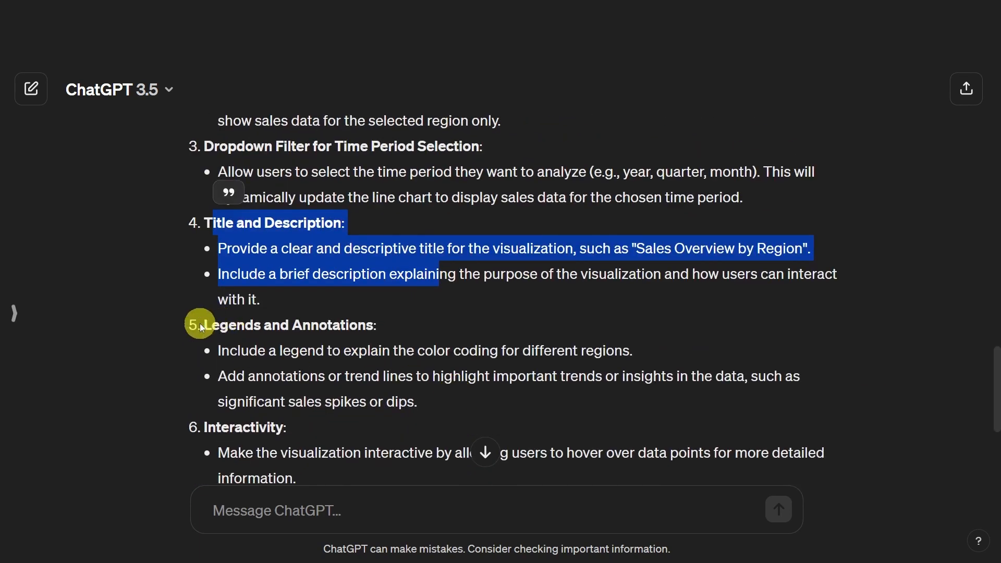
{"action": "left_click_drag", "start_coordinate": [198, 325], "coordinate": [412, 421]}
{"action": "scroll", "coordinate": [442, 398], "scroll_direction": "down", "scroll_amount": 2}
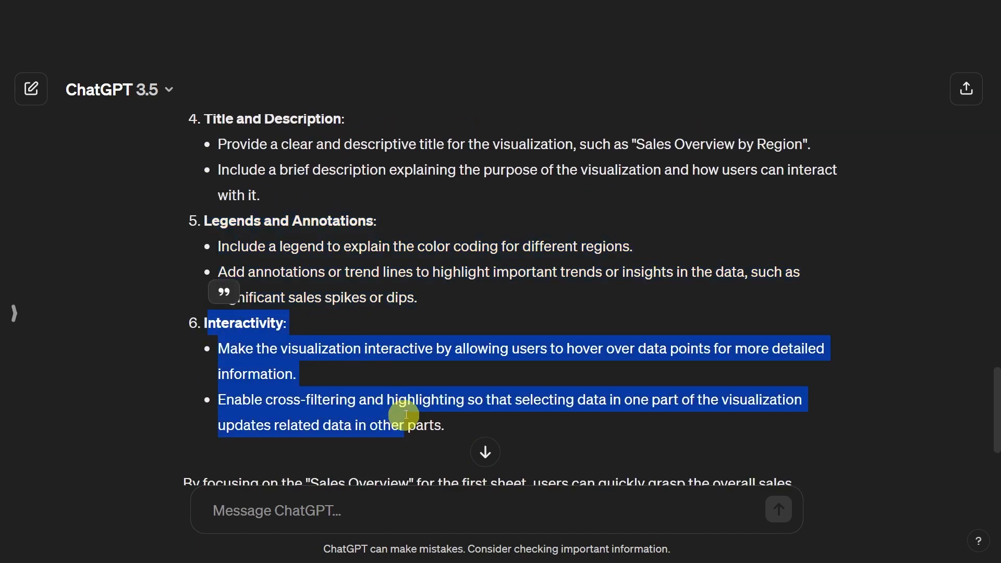
{"action": "scroll", "coordinate": [531, 357], "scroll_direction": "down", "scroll_amount": 1}
{"action": "scroll", "coordinate": [531, 358], "scroll_direction": "down", "scroll_amount": 2}
{"action": "scroll", "coordinate": [698, 361], "scroll_direction": "up", "scroll_amount": 8}
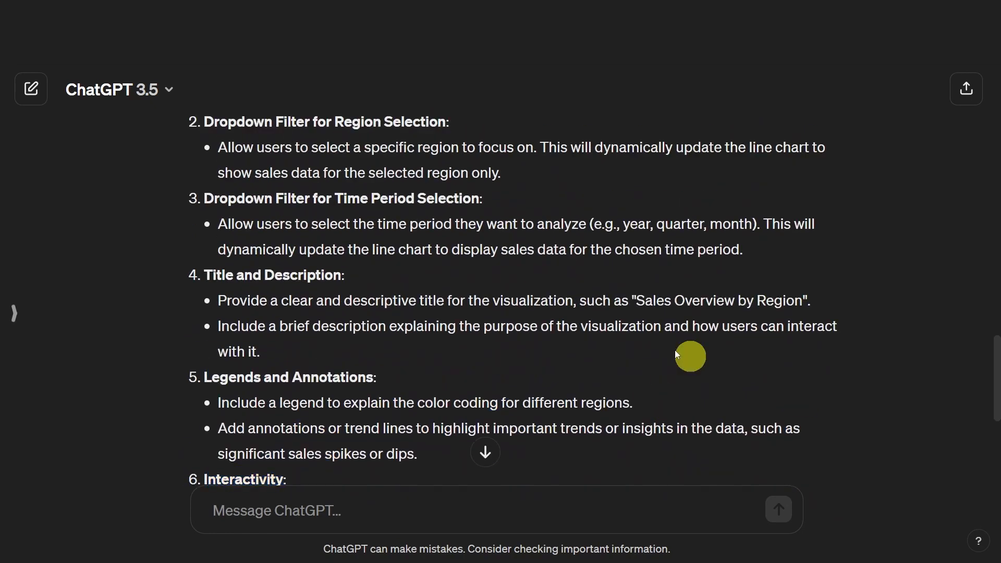
{"action": "scroll", "coordinate": [583, 327], "scroll_direction": "up", "scroll_amount": 3}
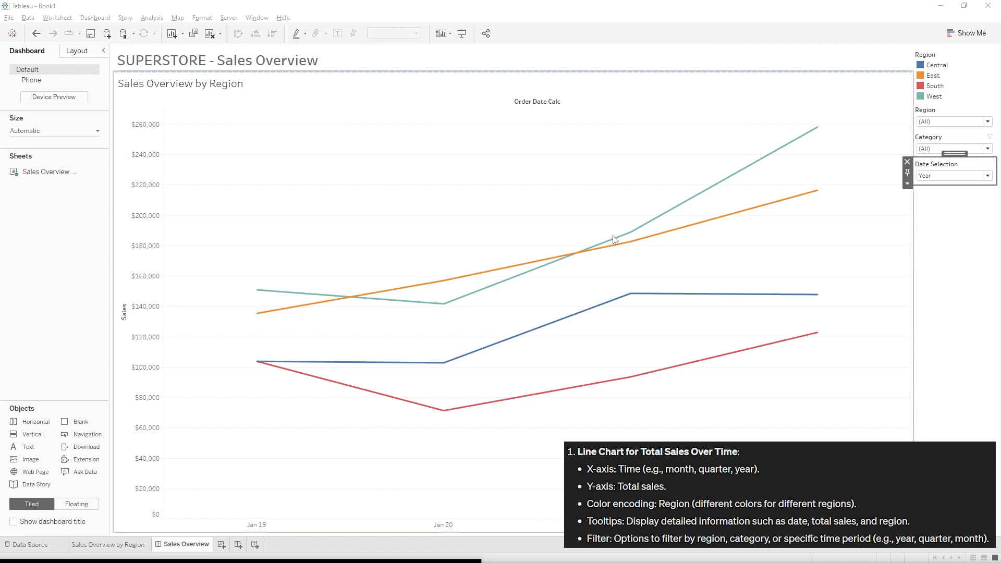
Step: Switch to Tableau and check the Region dropdown filter on the Sales Overview dashboard, leaving all regions selected
{"action": "mouse_move", "coordinate": [622, 241]}
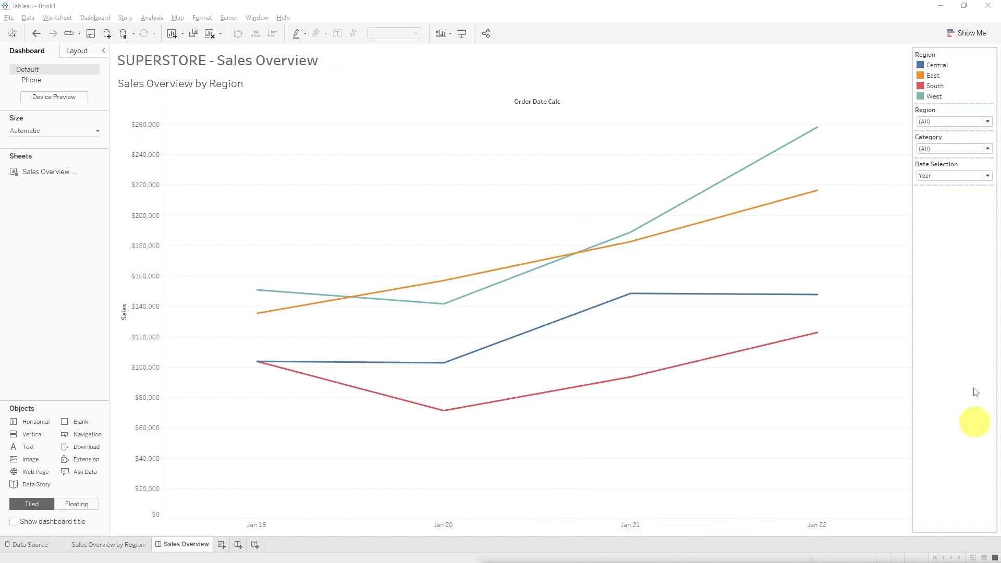
{"action": "left_click", "coordinate": [969, 122]}
{"action": "left_click", "coordinate": [970, 122]}
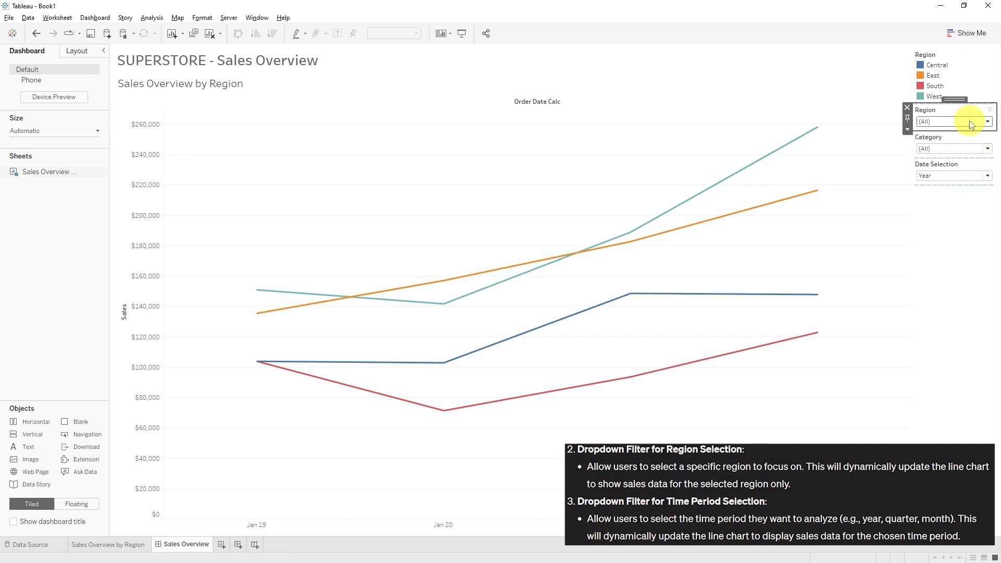
Step: Test the Date Selection parameter by showing the line chart by Month, by Quarter and again by Year
{"action": "left_click", "coordinate": [969, 178]}
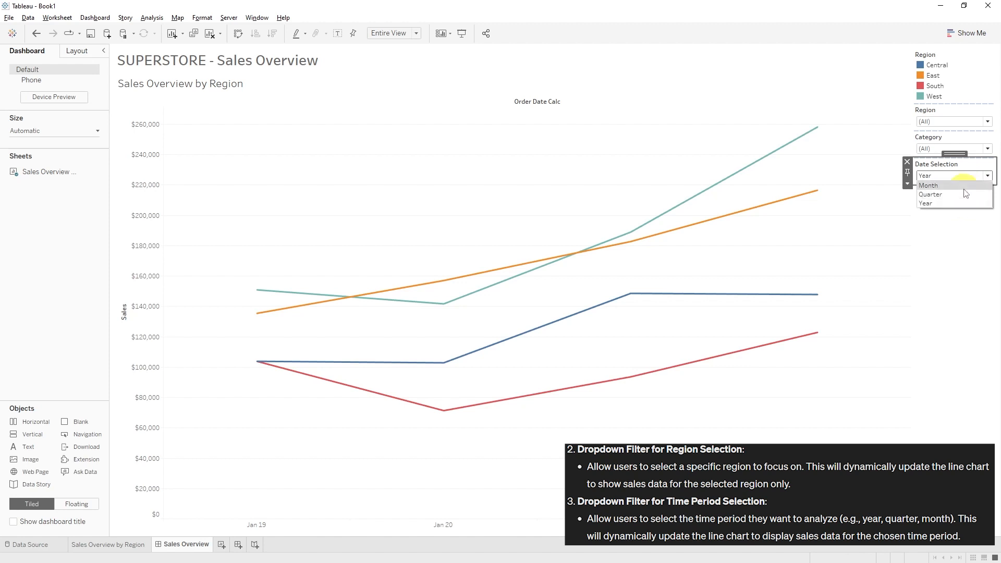
{"action": "left_click", "coordinate": [965, 186]}
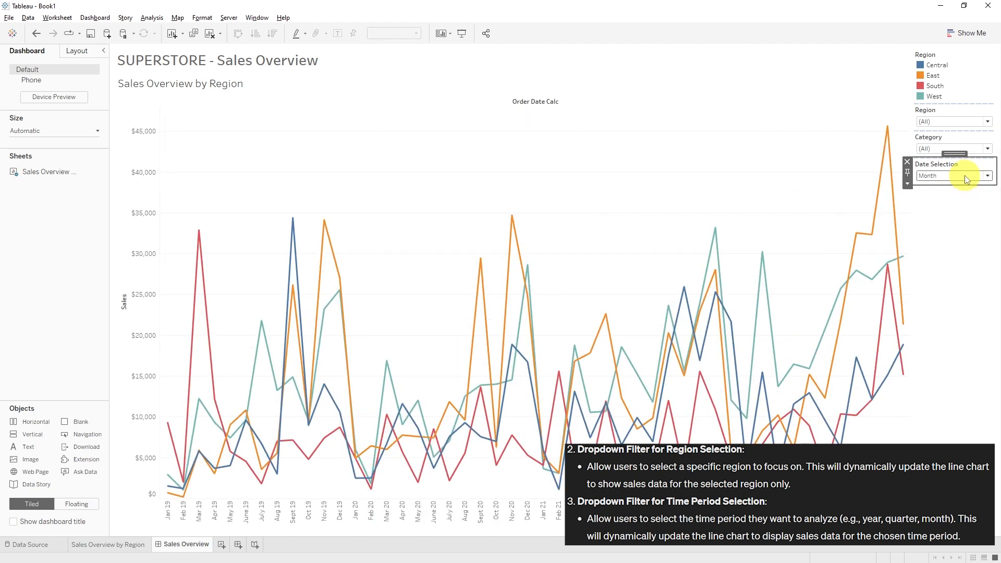
{"action": "left_click", "coordinate": [965, 176]}
{"action": "left_click", "coordinate": [963, 194]}
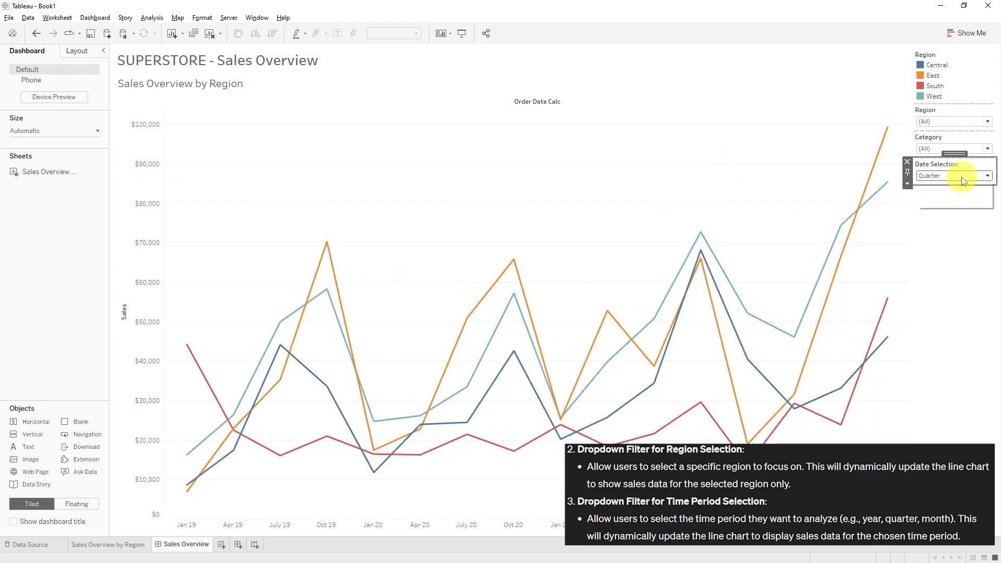
{"action": "left_click", "coordinate": [962, 176]}
{"action": "left_click", "coordinate": [957, 203]}
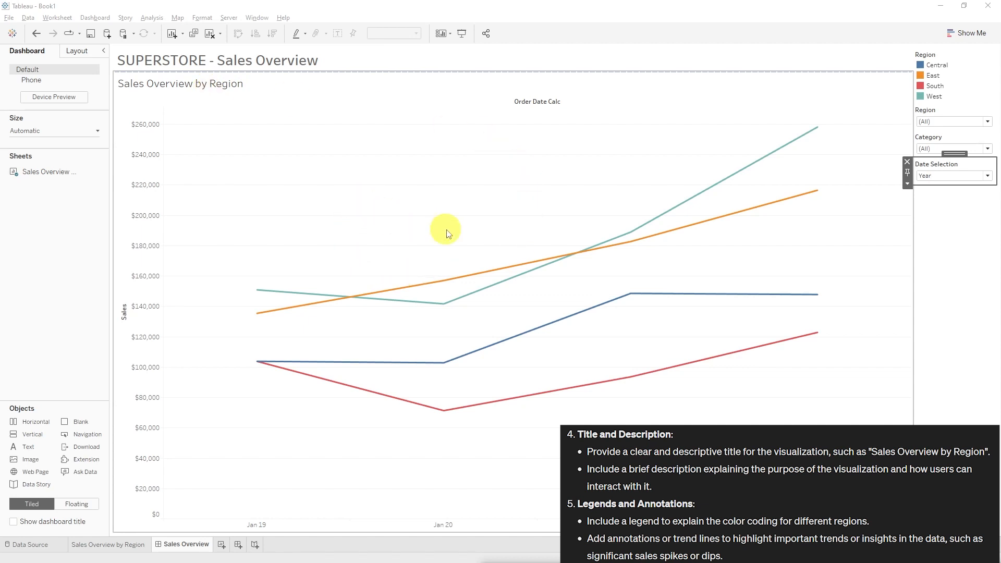
Step: Check the region legend and the line chart's tooltips, highlighting the East line from its Jan 21 point and clearing the highlight
{"action": "left_click", "coordinate": [952, 94]}
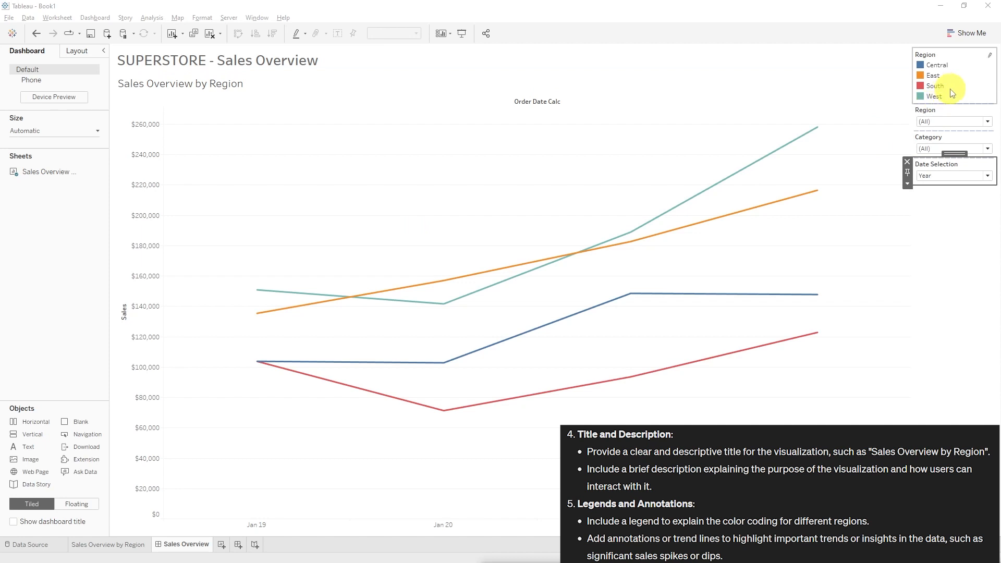
{"action": "left_click", "coordinate": [693, 112]}
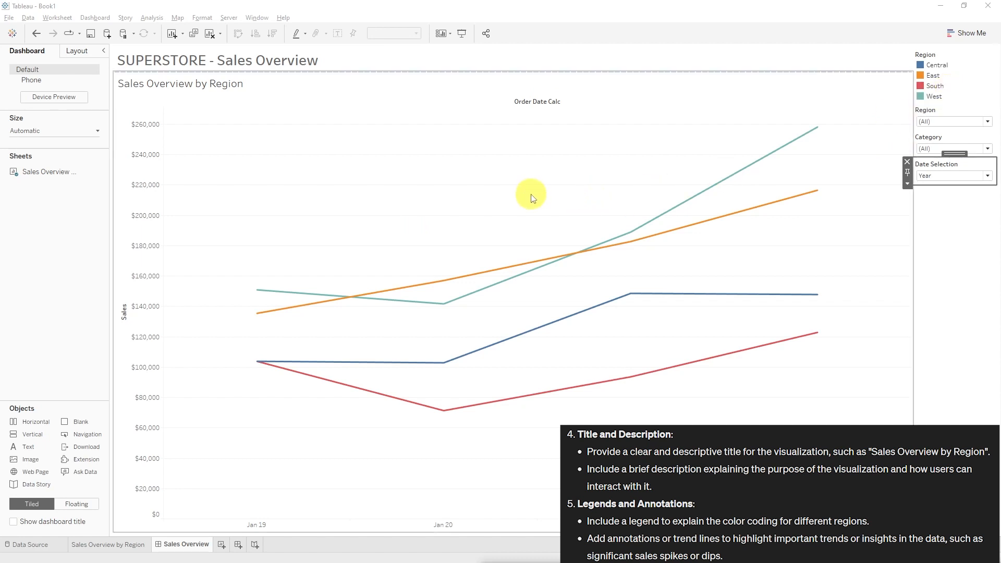
{"action": "mouse_move", "coordinate": [617, 251]}
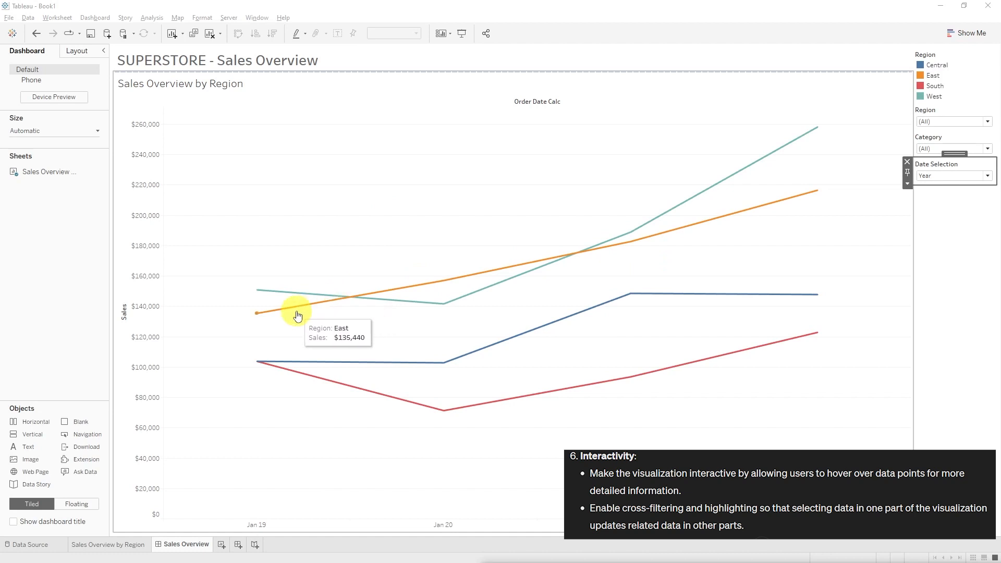
{"action": "mouse_move", "coordinate": [530, 283]}
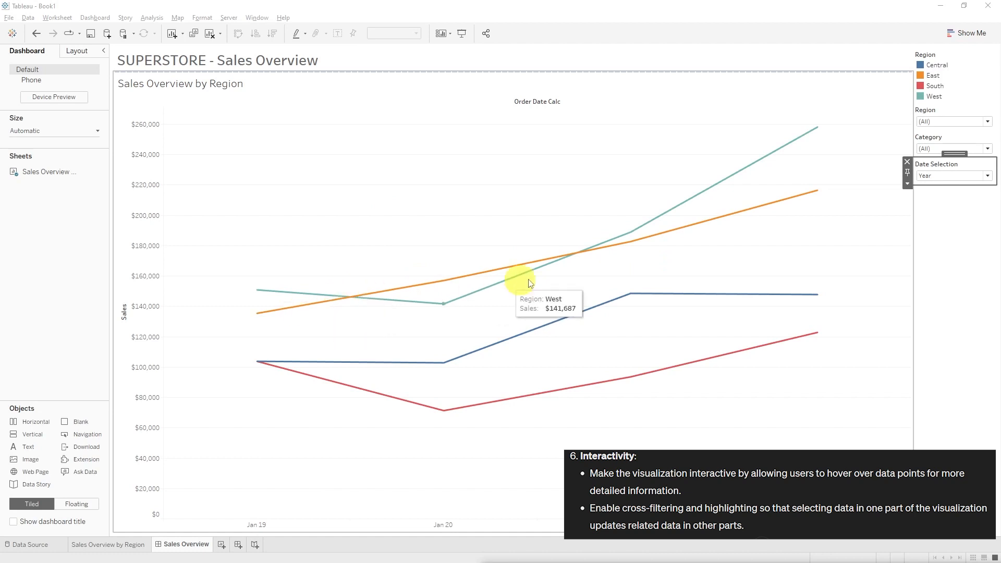
{"action": "left_click", "coordinate": [631, 241]}
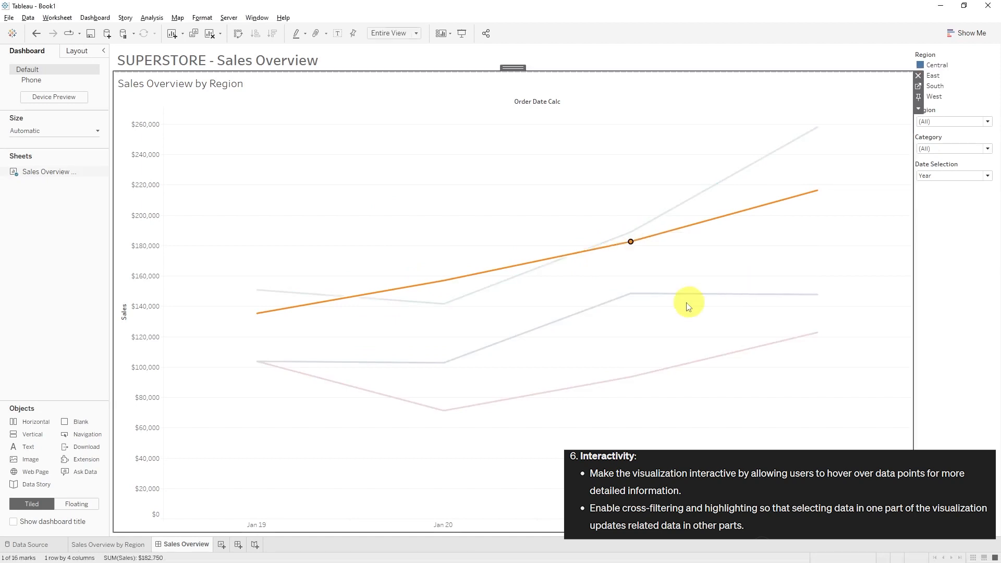
{"action": "left_click", "coordinate": [632, 242]}
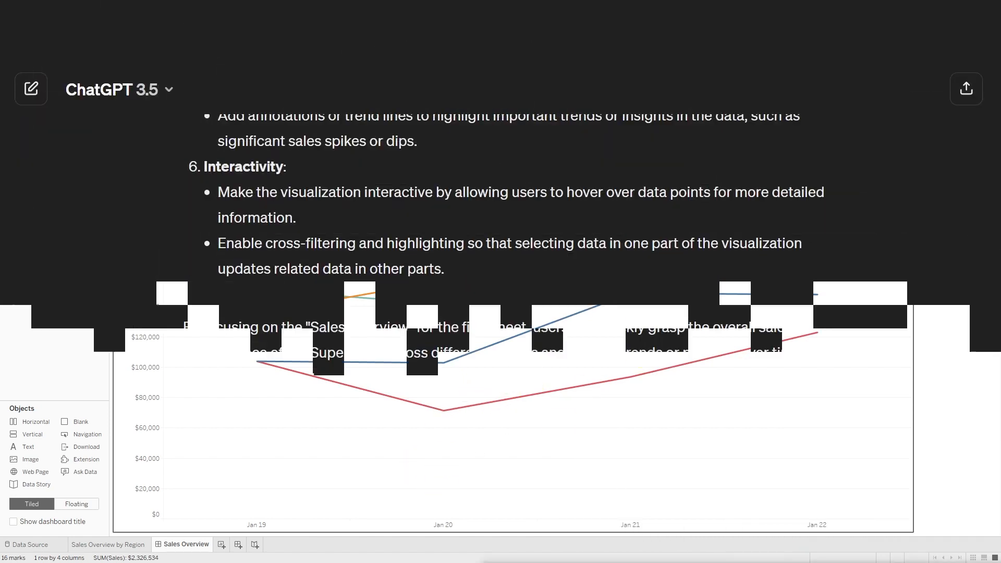
Step: Switch to ChatGPT and tell it the first page looks a bit lackluster, asking for 3 more visualisations for the sales overview dashboard
{"action": "type", "text": "the first page is looking a bit lackluster. can you detail 3 more visu"}
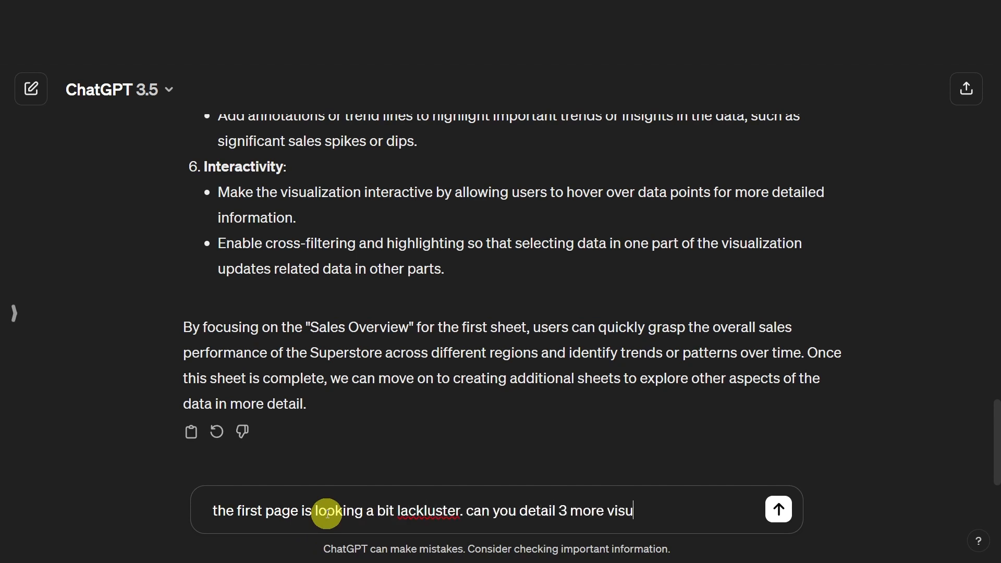
{"action": "type", "text": "alisations for the sales overview dashboard"}
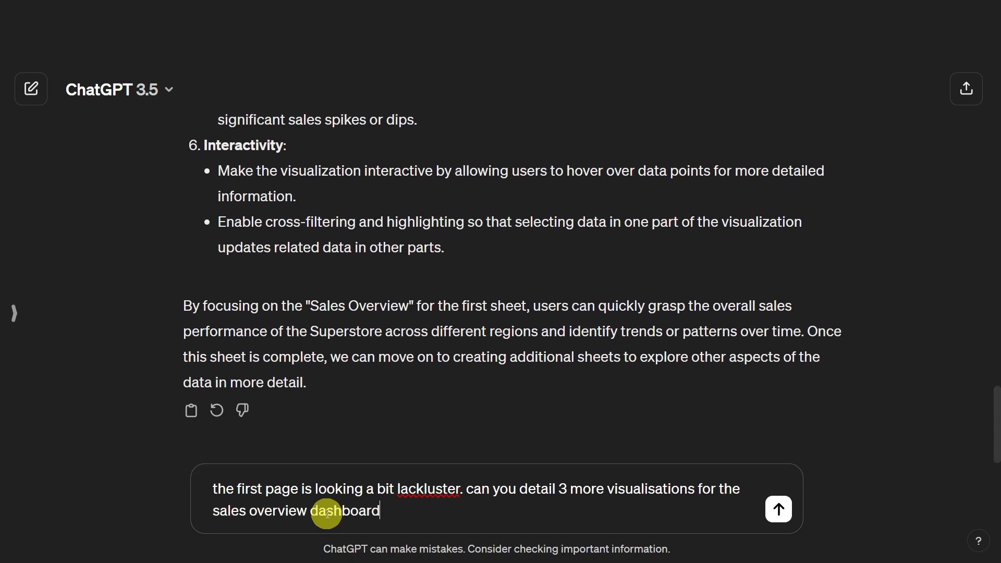
{"action": "key", "text": "Return"}
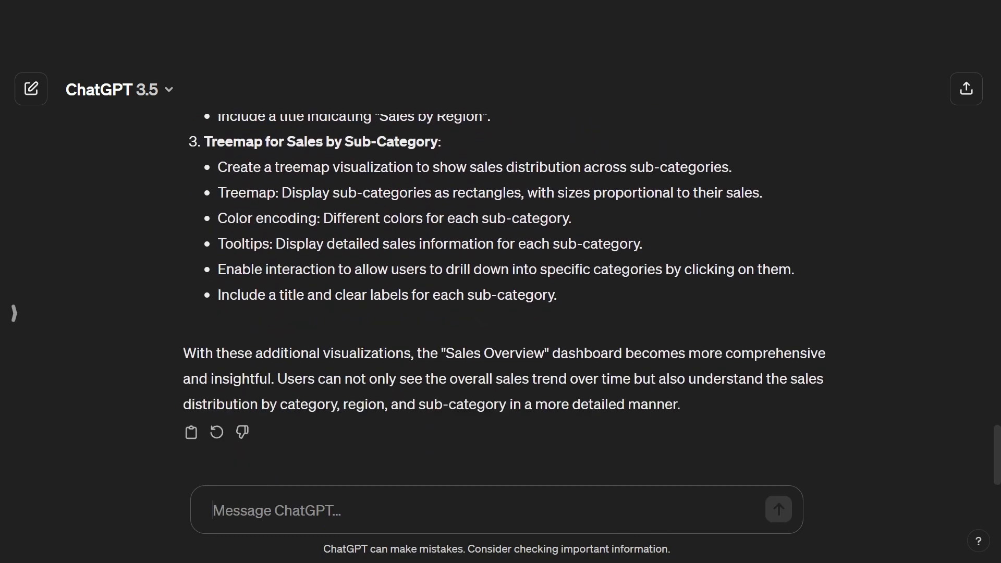
Step: Read the three suggested visualizations: the bar chart by category, the map by region and the treemap by sub-category
{"action": "scroll", "coordinate": [671, 373], "scroll_direction": "up", "scroll_amount": 8}
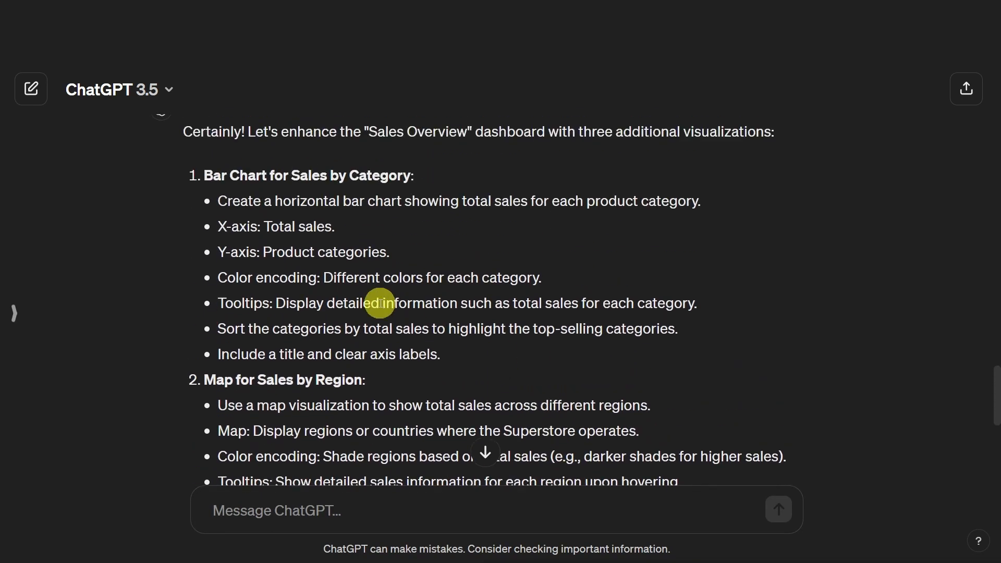
{"action": "scroll", "coordinate": [370, 294], "scroll_direction": "up", "scroll_amount": 1}
{"action": "left_click_drag", "start_coordinate": [205, 228], "coordinate": [418, 230]}
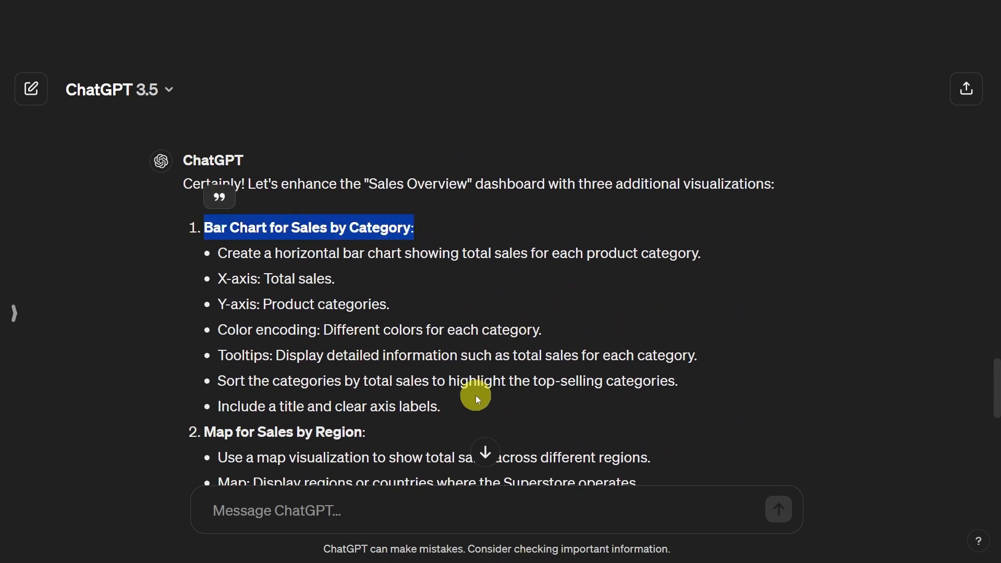
{"action": "scroll", "coordinate": [486, 393], "scroll_direction": "down", "scroll_amount": 2}
{"action": "left_click_drag", "start_coordinate": [205, 328], "coordinate": [351, 326]}
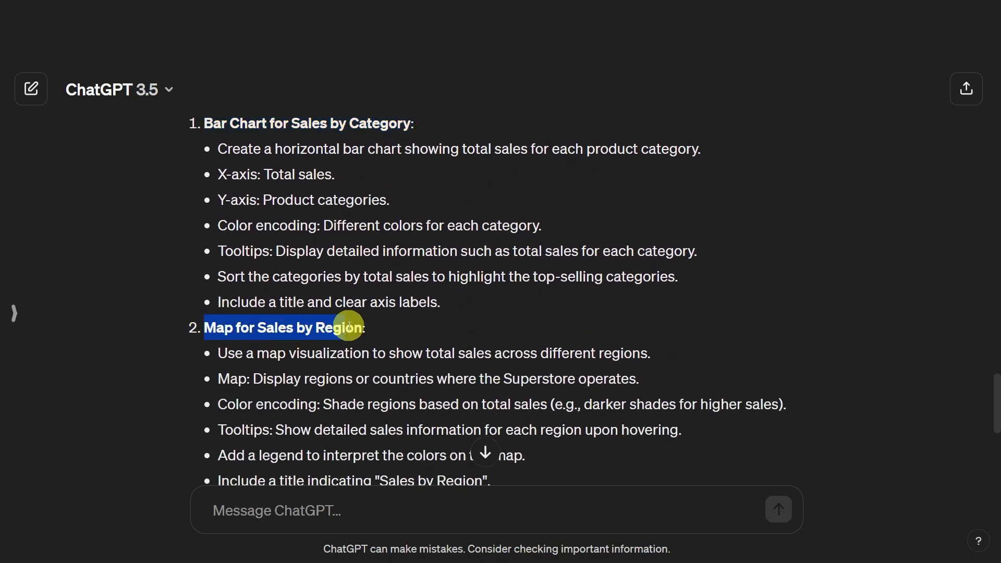
{"action": "scroll", "coordinate": [577, 369], "scroll_direction": "down", "scroll_amount": 4}
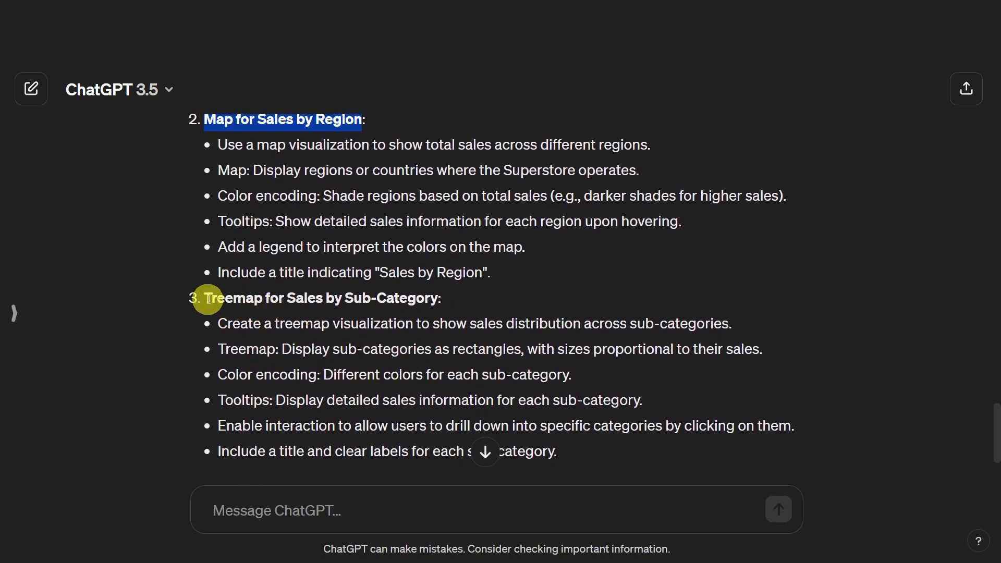
{"action": "left_click_drag", "start_coordinate": [205, 298], "coordinate": [443, 298]}
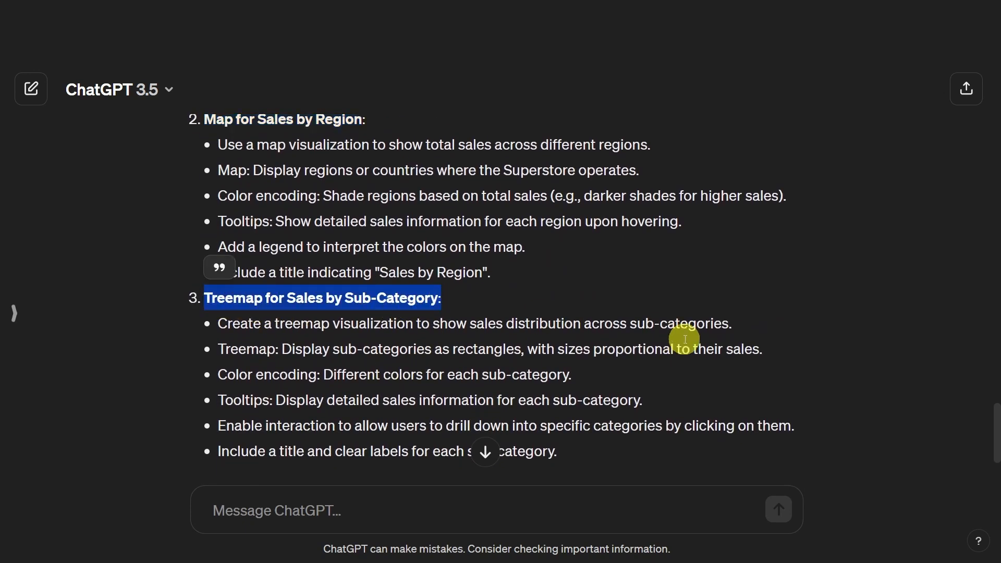
{"action": "scroll", "coordinate": [673, 339], "scroll_direction": "down", "scroll_amount": 3}
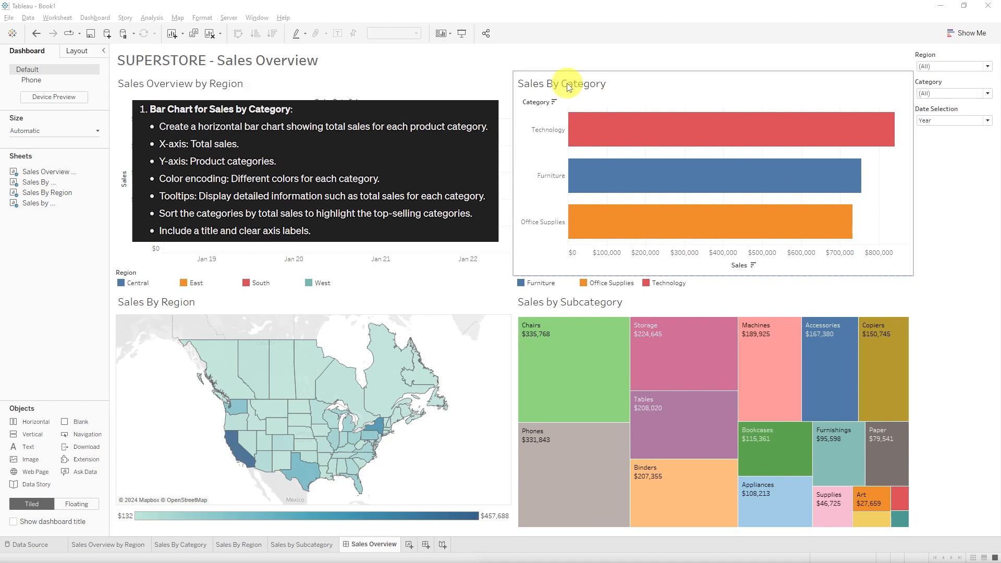
Step: Check the tooltips on the Sales By Category bars and the subcategory treemap, selecting and deselecting the Chairs rectangle
{"action": "mouse_move", "coordinate": [725, 152]}
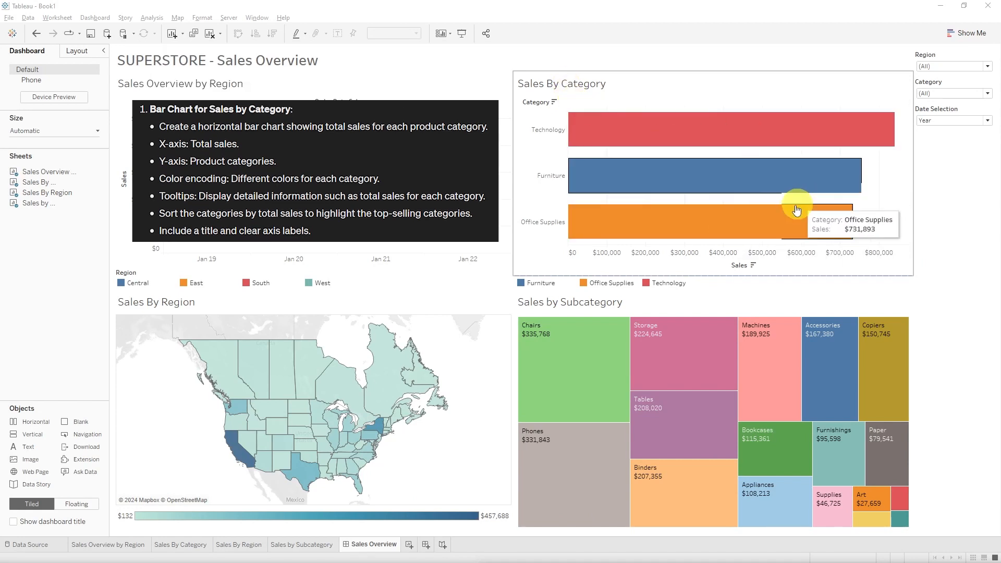
{"action": "mouse_move", "coordinate": [703, 229]}
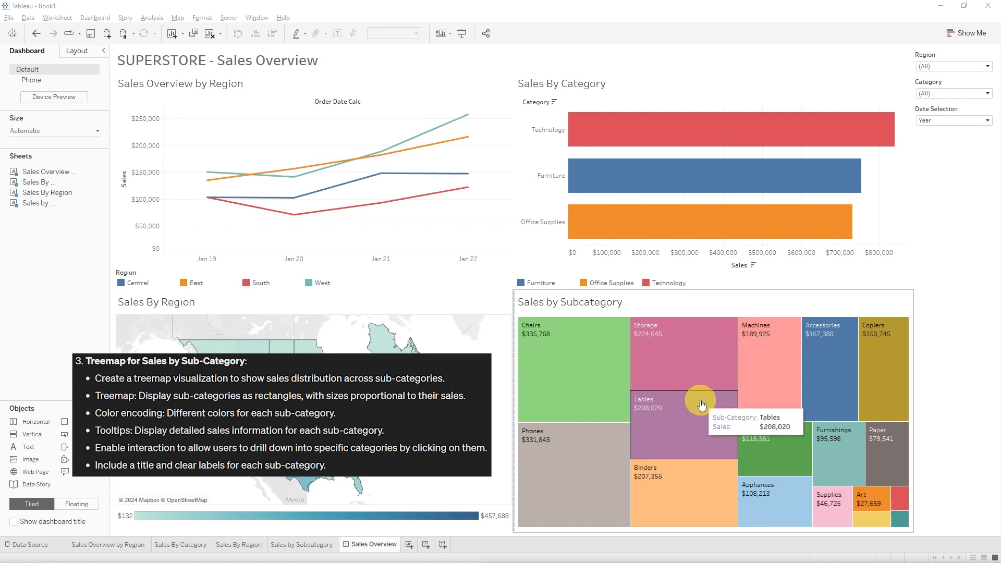
{"action": "left_click", "coordinate": [595, 382]}
{"action": "left_click", "coordinate": [590, 383]}
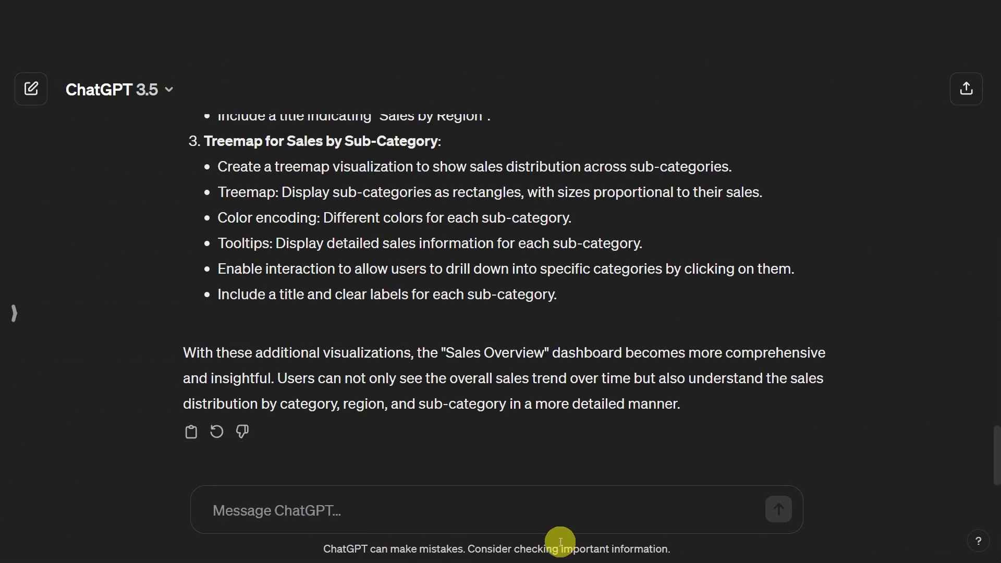
Step: Switch to ChatGPT, say the 4 visualisations are implemented but the sales overview looks basic, and ask for tips to add that wow factor
{"action": "type", "text": "I've implemented the 4 visualisations as you've instructed but the sales overview page is looking a bit basic. Any tips on how to spruce it up and add that wow factor?"}
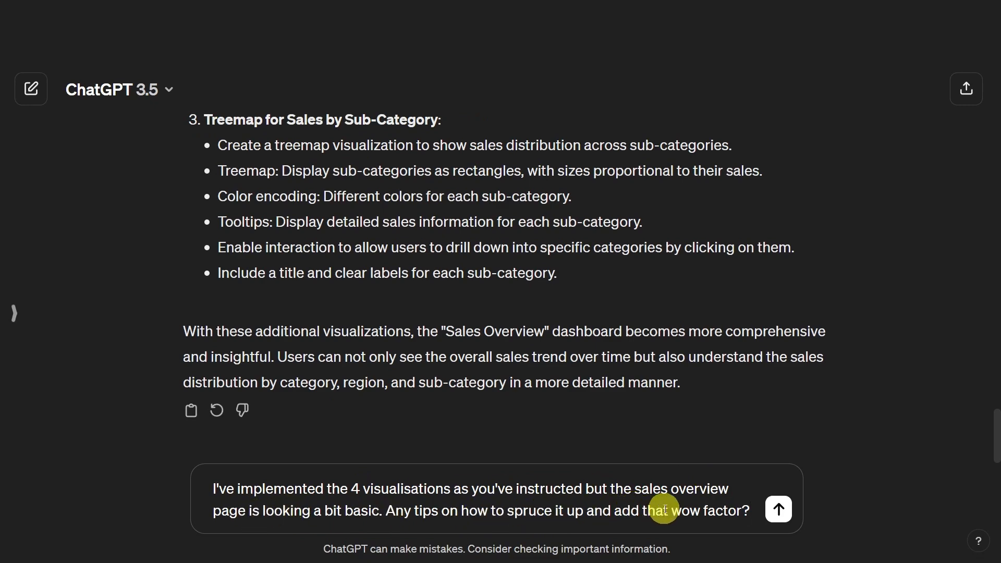
{"action": "left_click", "coordinate": [779, 509]}
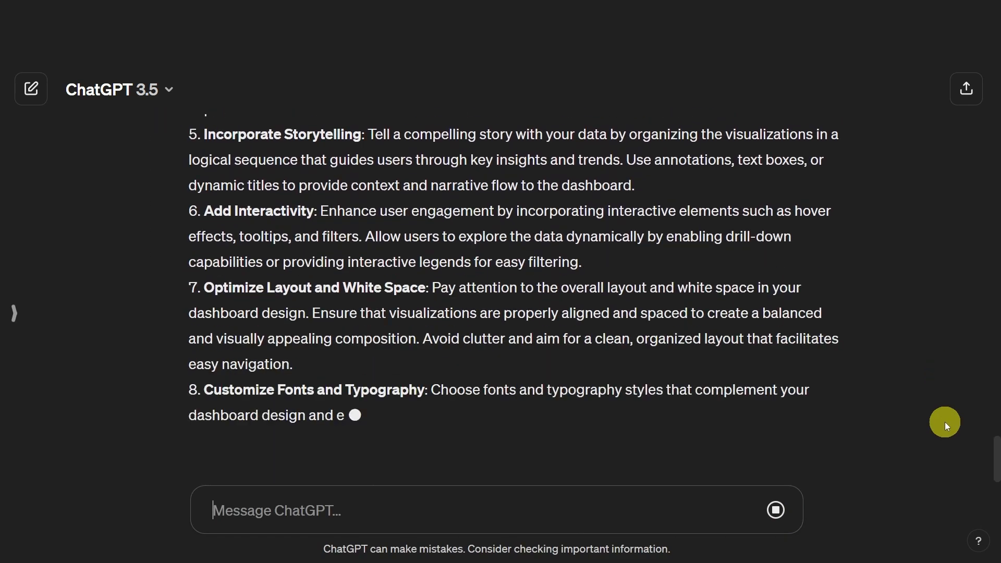
Step: Read through the eight suggested dashboard tips, highlighting each heading from Use Color Wisely to Customize Fonts and Typography
{"action": "scroll", "coordinate": [280, 295], "scroll_direction": "up", "scroll_amount": 5}
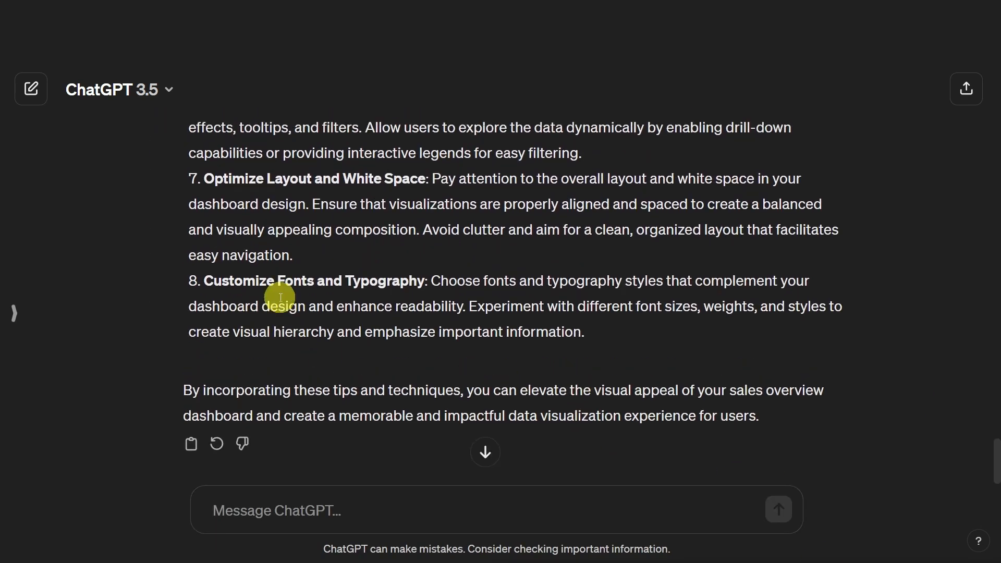
{"action": "scroll", "coordinate": [336, 342], "scroll_direction": "up", "scroll_amount": 3}
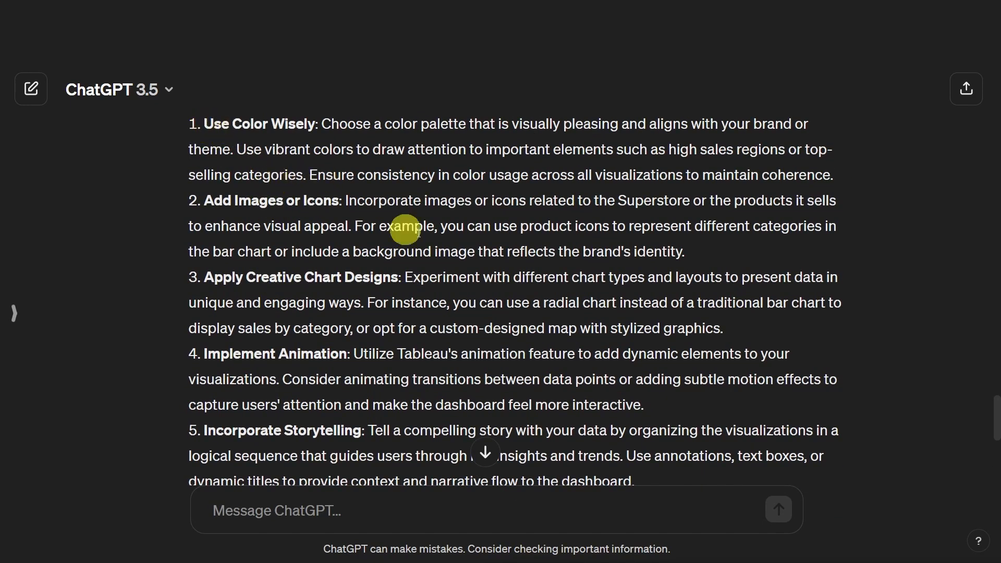
{"action": "left_click_drag", "start_coordinate": [272, 137], "coordinate": [315, 125]}
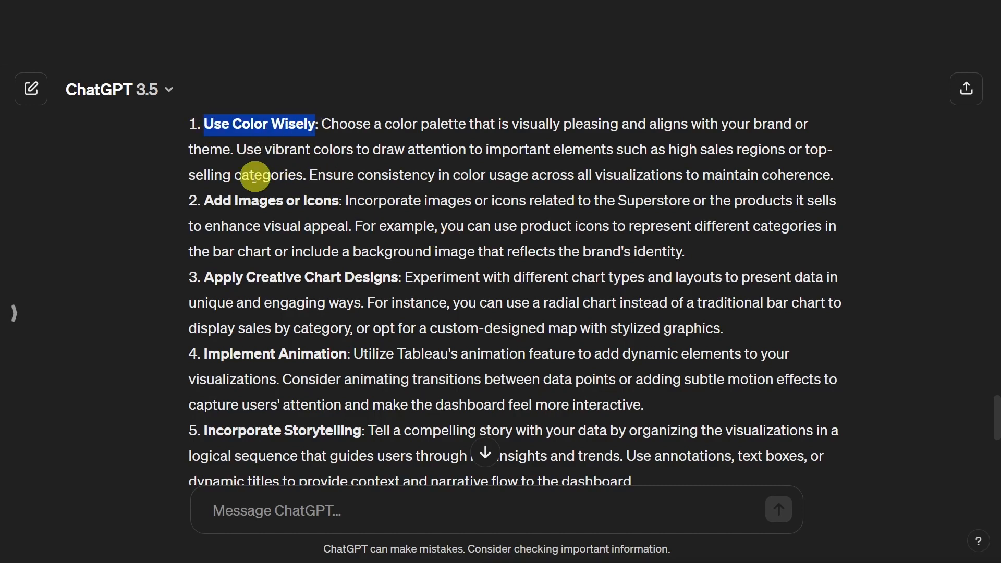
{"action": "left_click_drag", "start_coordinate": [204, 200], "coordinate": [332, 201]}
{"action": "left_click_drag", "start_coordinate": [209, 277], "coordinate": [400, 277]}
{"action": "left_click_drag", "start_coordinate": [204, 354], "coordinate": [347, 354]}
{"action": "scroll", "coordinate": [313, 365], "scroll_direction": "down", "scroll_amount": 1}
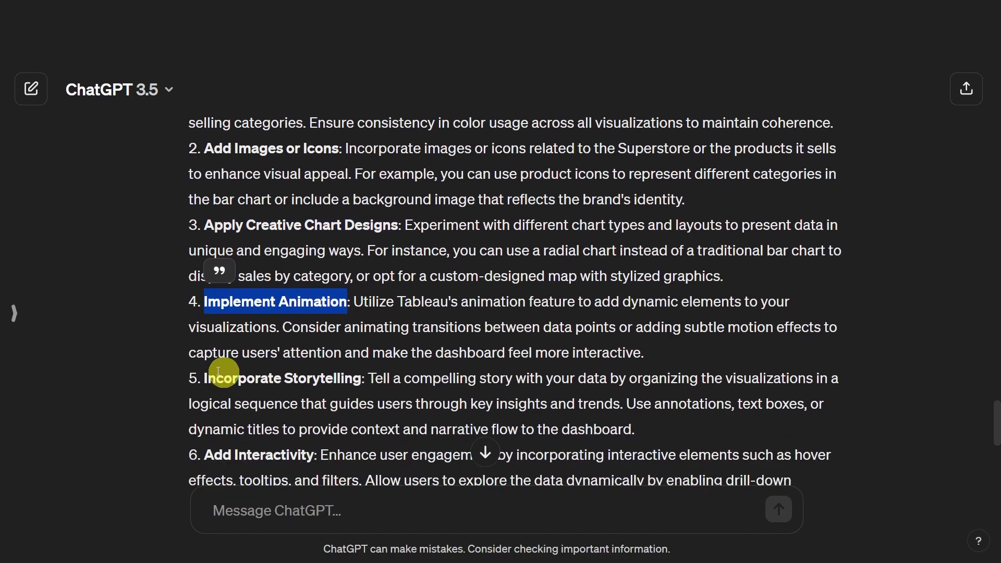
{"action": "left_click_drag", "start_coordinate": [204, 380], "coordinate": [368, 380]}
{"action": "scroll", "coordinate": [358, 384], "scroll_direction": "down", "scroll_amount": 2}
{"action": "left_click_drag", "start_coordinate": [208, 354], "coordinate": [313, 351]}
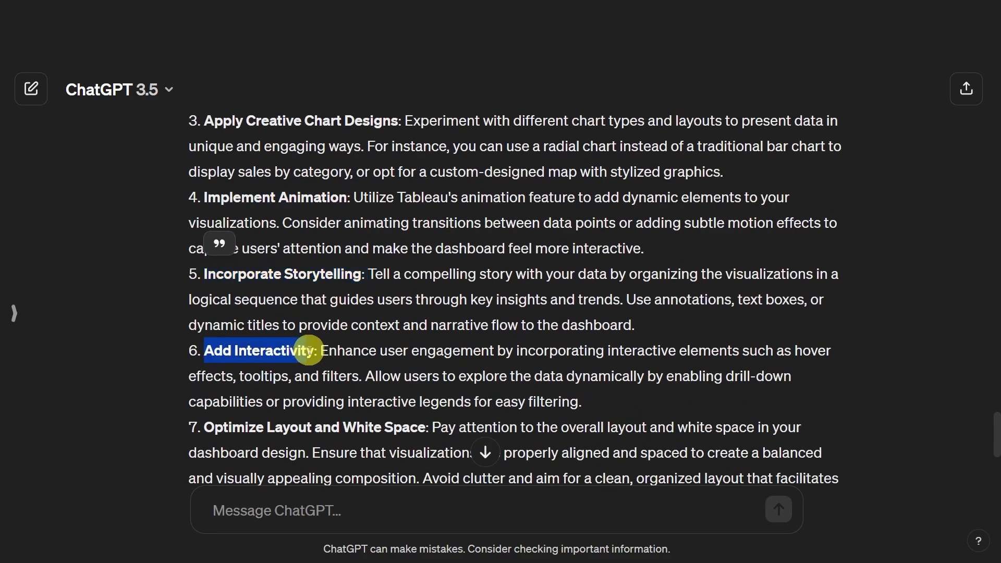
{"action": "scroll", "coordinate": [176, 367], "scroll_direction": "down", "scroll_amount": 2}
{"action": "left_click_drag", "start_coordinate": [204, 368], "coordinate": [424, 368]}
{"action": "scroll", "coordinate": [217, 380], "scroll_direction": "down", "scroll_amount": 2}
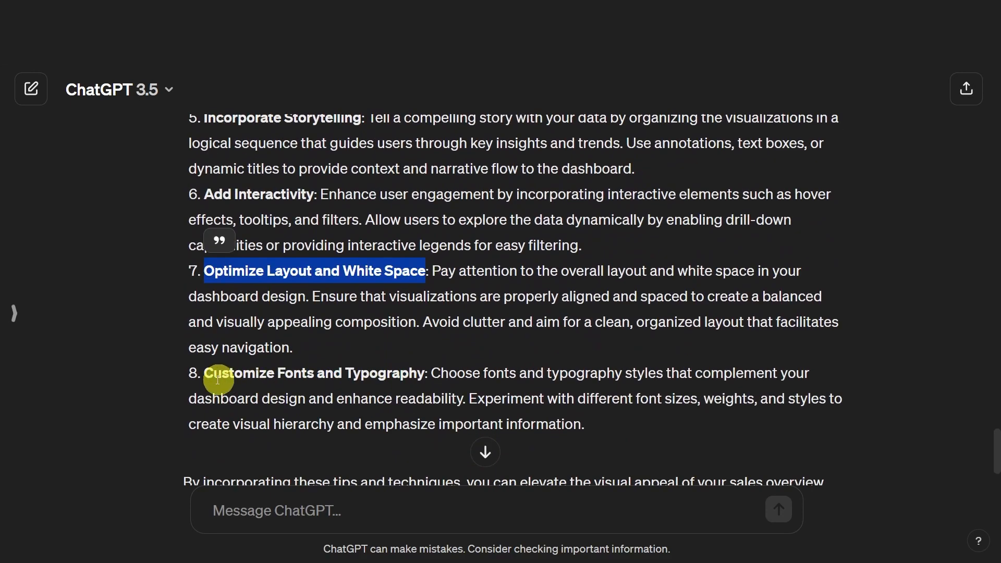
{"action": "left_click_drag", "start_coordinate": [204, 374], "coordinate": [424, 375]}
Step: Reread the Use Color Wisely tip and ask ChatGPT for specific color instructions covering the background, section fonts, charts and categories
{"action": "scroll", "coordinate": [543, 385], "scroll_direction": "up", "scroll_amount": 5}
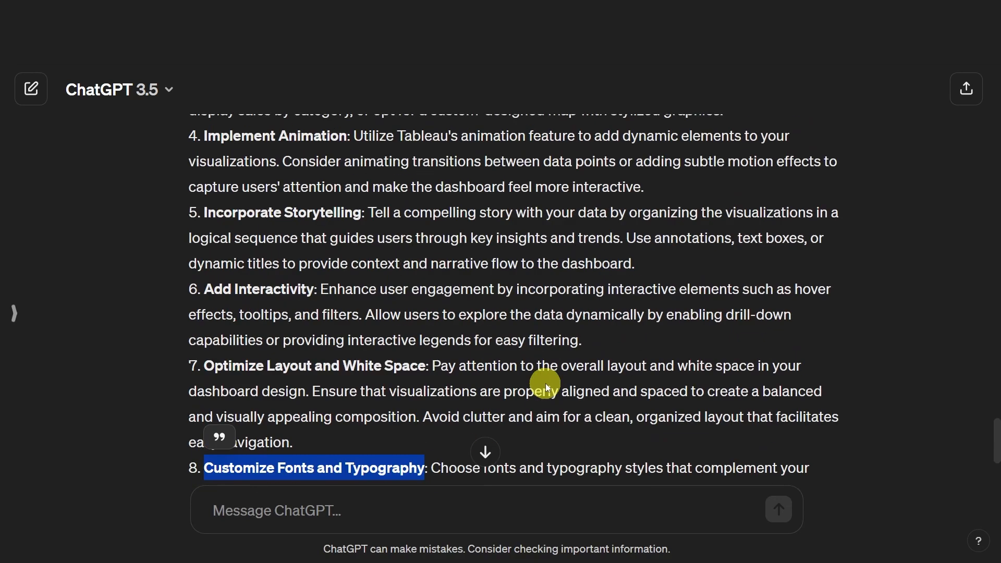
{"action": "left_click_drag", "start_coordinate": [205, 176], "coordinate": [860, 226]}
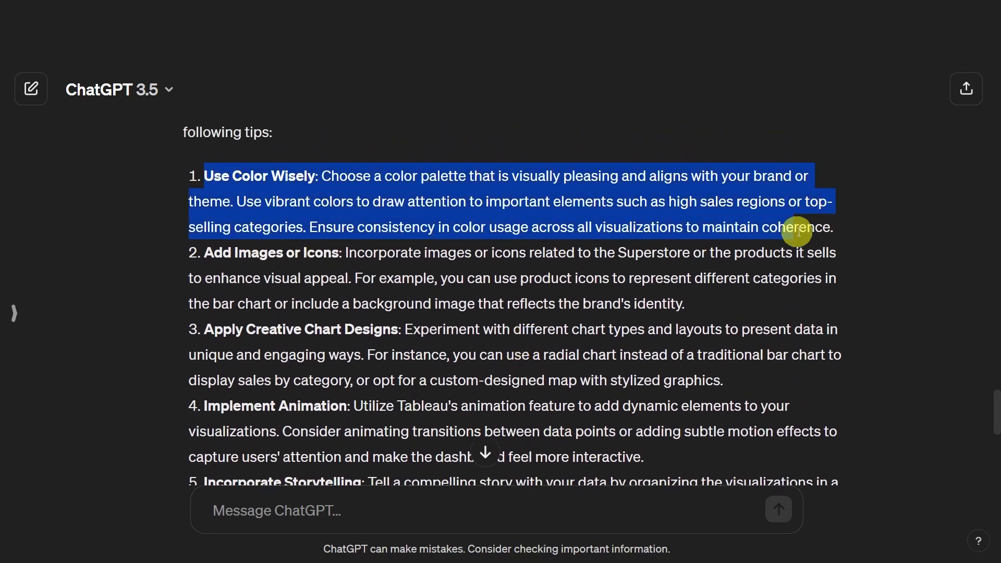
{"action": "left_click", "coordinate": [706, 208]}
{"action": "scroll", "coordinate": [429, 447], "scroll_direction": "down", "scroll_amount": 9}
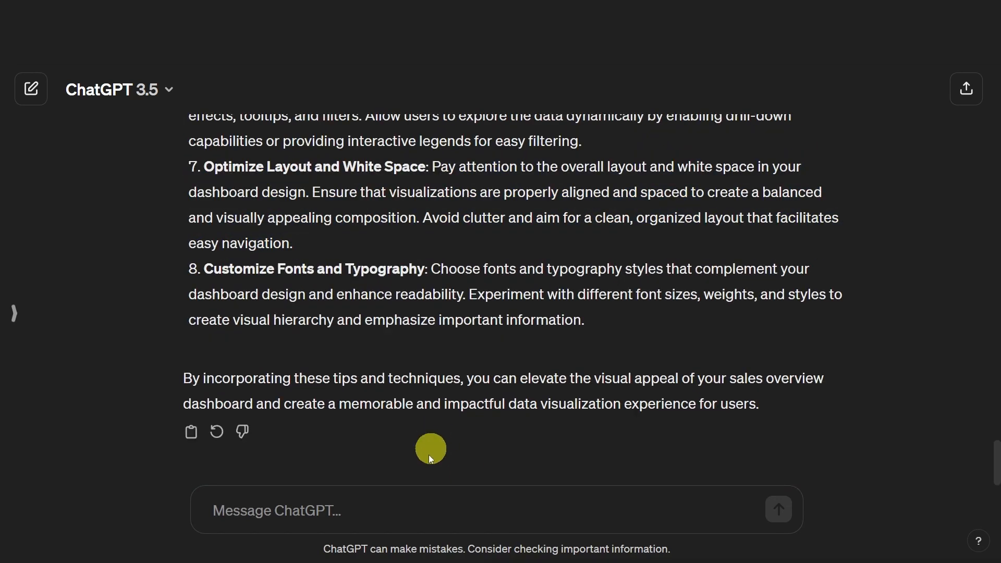
{"action": "left_click", "coordinate": [395, 505]}
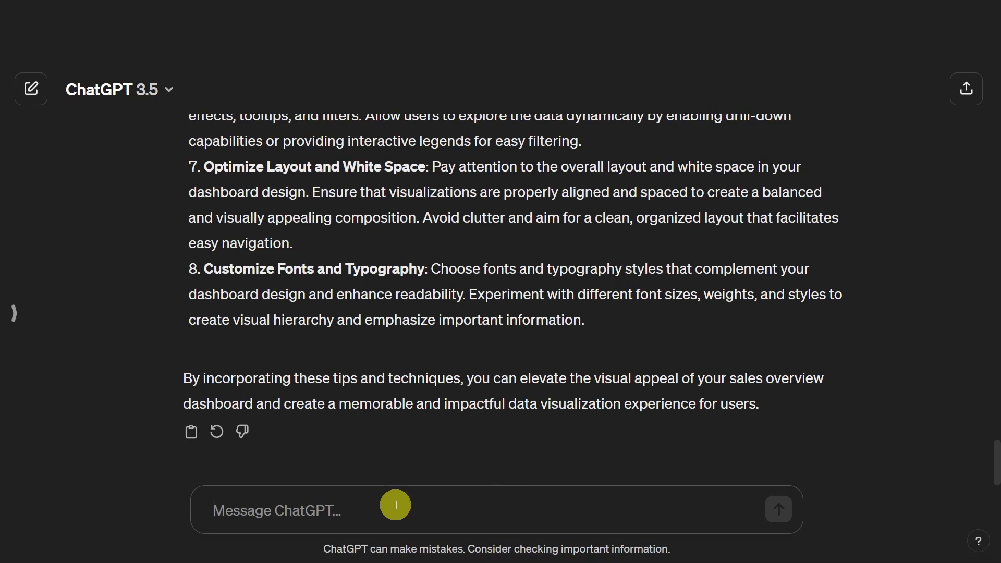
{"action": "type", "text": "Starting with step 1 using colors wisely. Please give specific instructions on what to color each section of the visualisation. Include colors for the background, fonts for each section, colors for each chart and category etc."}
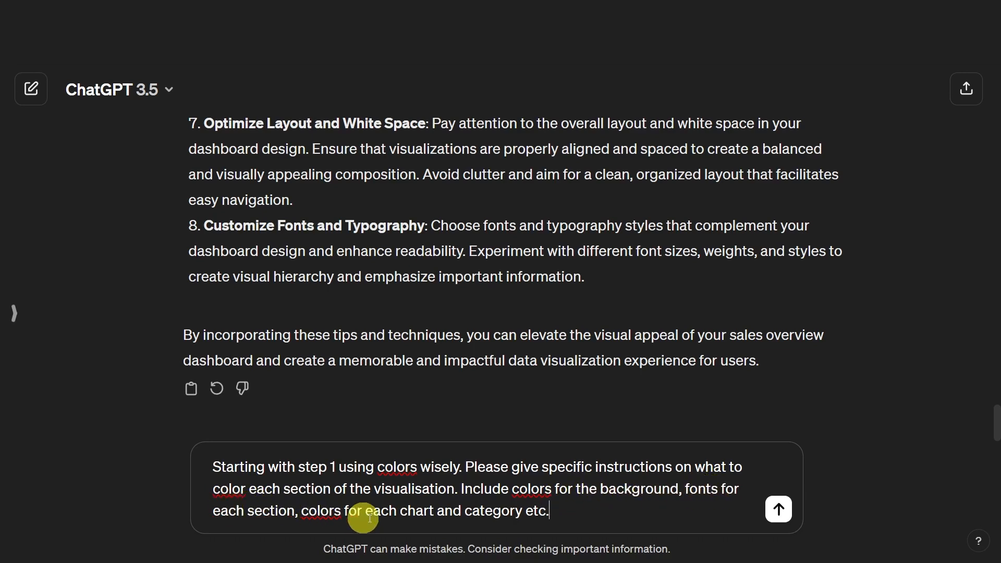
{"action": "key", "text": "Return"}
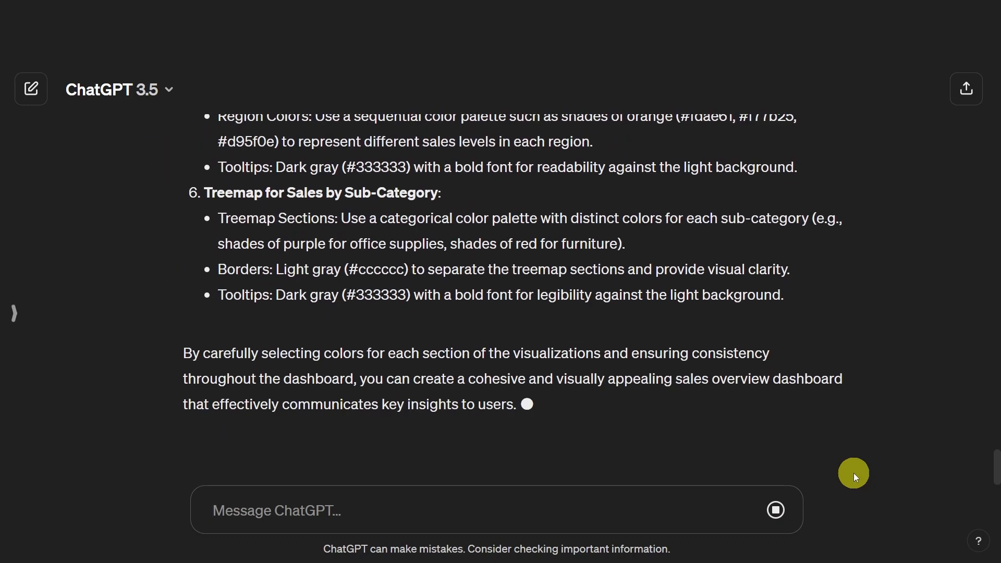
Step: Review the color instructions from the background and fonts to the treemap, highlighting the background code #f2f2f2
{"action": "scroll", "coordinate": [671, 362], "scroll_direction": "up", "scroll_amount": 7}
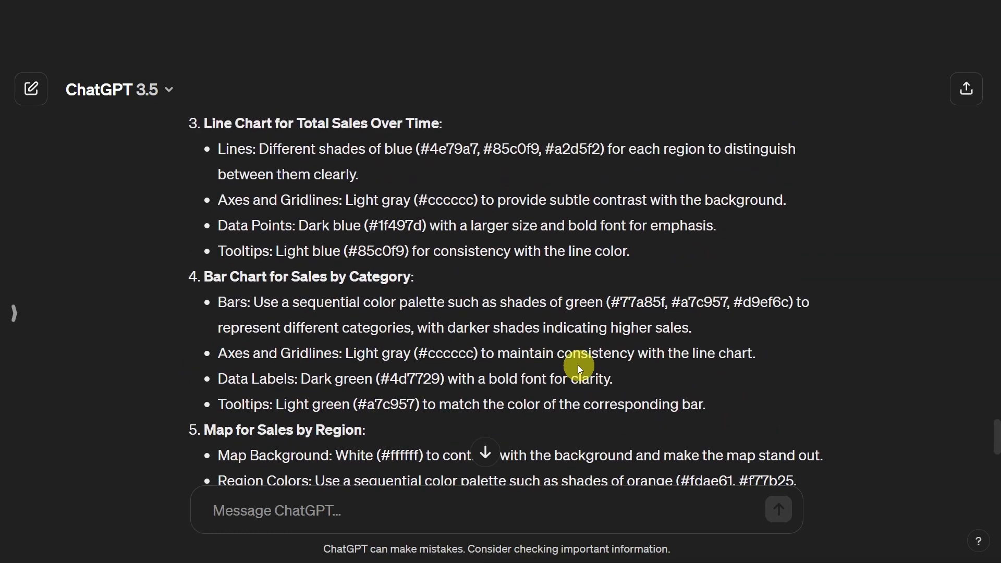
{"action": "scroll", "coordinate": [579, 368], "scroll_direction": "up", "scroll_amount": 4}
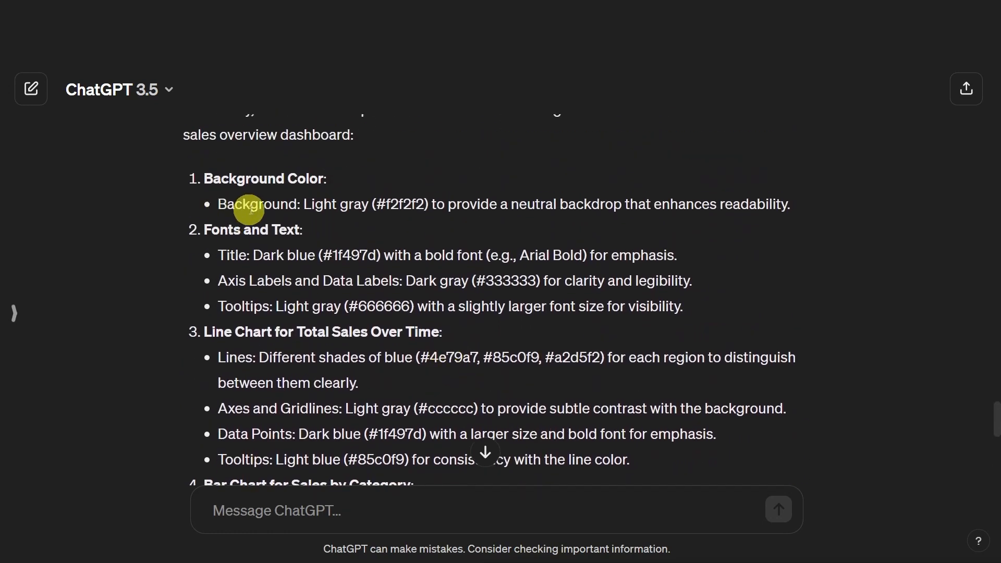
{"action": "left_click_drag", "start_coordinate": [377, 205], "coordinate": [426, 205]}
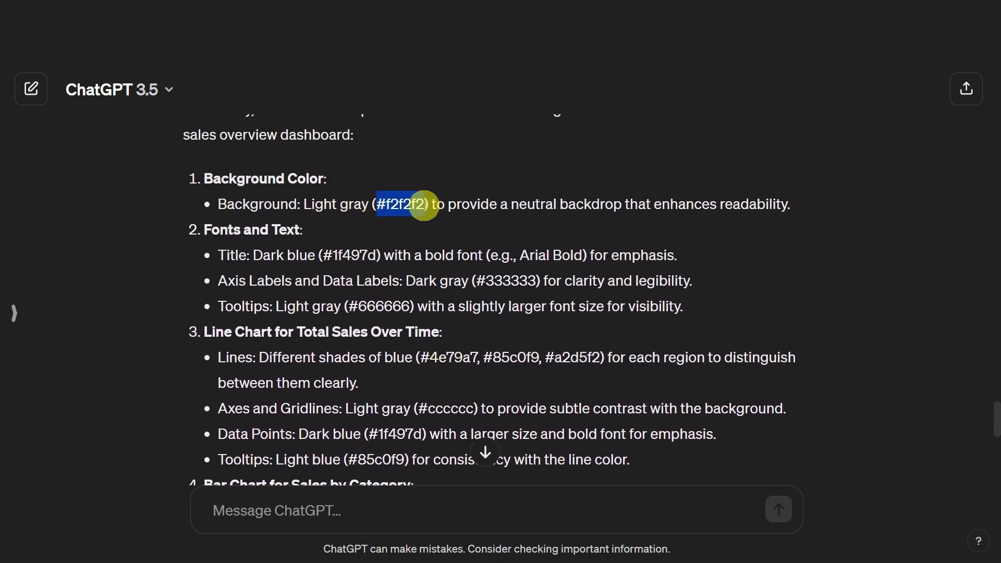
{"action": "left_click", "coordinate": [511, 238]}
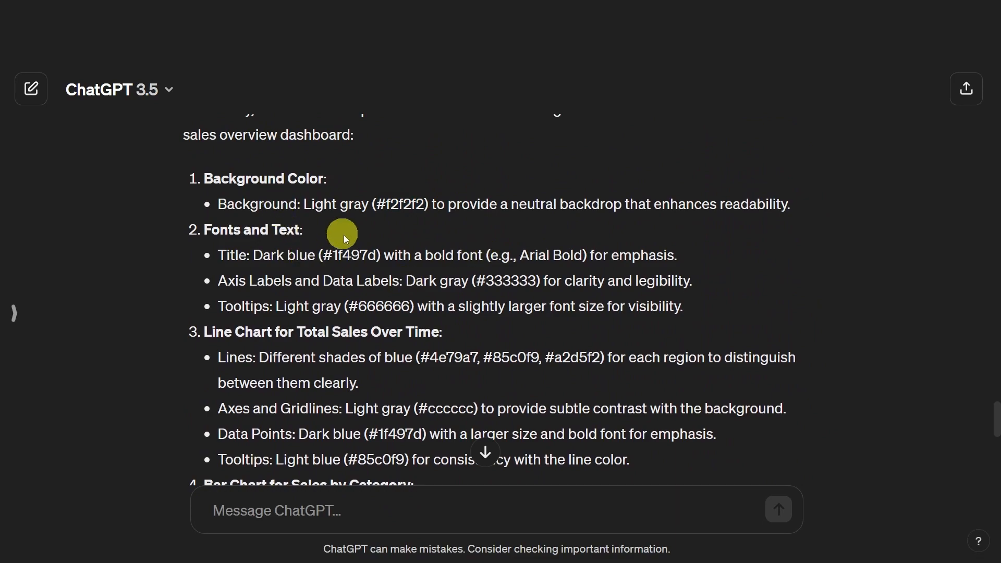
{"action": "scroll", "coordinate": [359, 271], "scroll_direction": "down", "scroll_amount": 10}
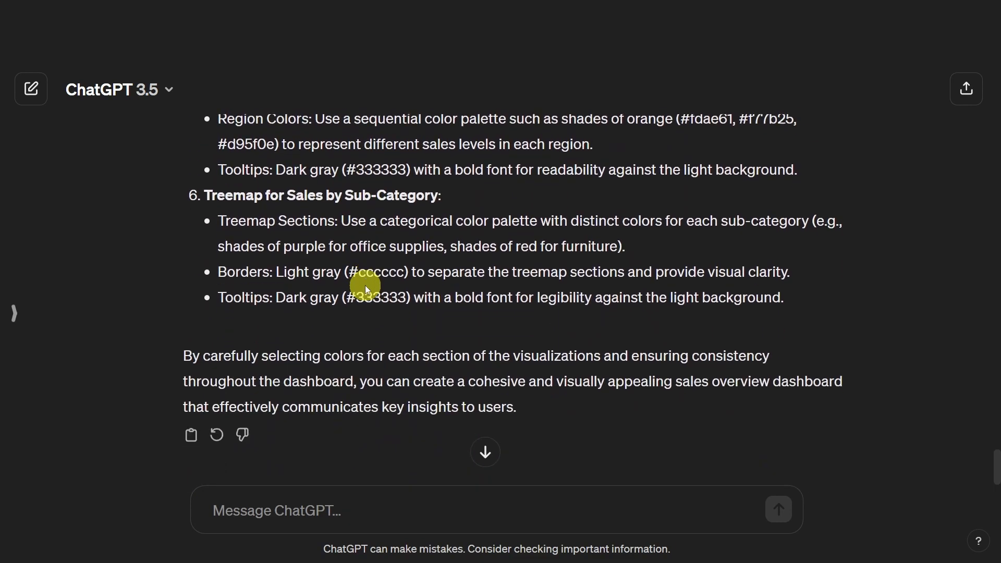
{"action": "scroll", "coordinate": [431, 319], "scroll_direction": "up", "scroll_amount": 10}
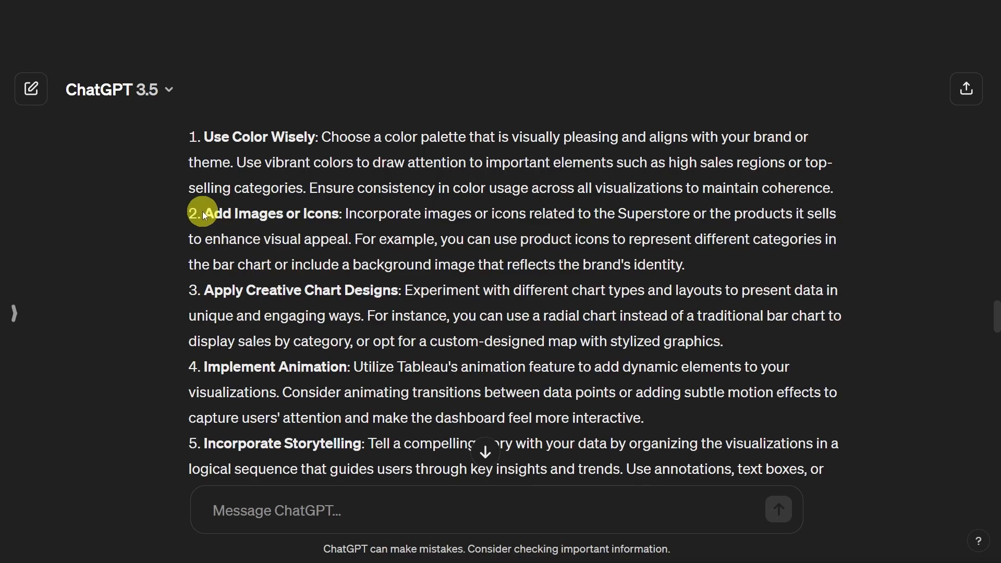
Step: Reread tips 2 and 3, and ask ChatGPT for detailed steps to make each chart more creative under "Apply Creative Chart Designs"
{"action": "left_click_drag", "start_coordinate": [203, 212], "coordinate": [654, 261]}
{"action": "scroll", "coordinate": [713, 266], "scroll_direction": "down", "scroll_amount": 1}
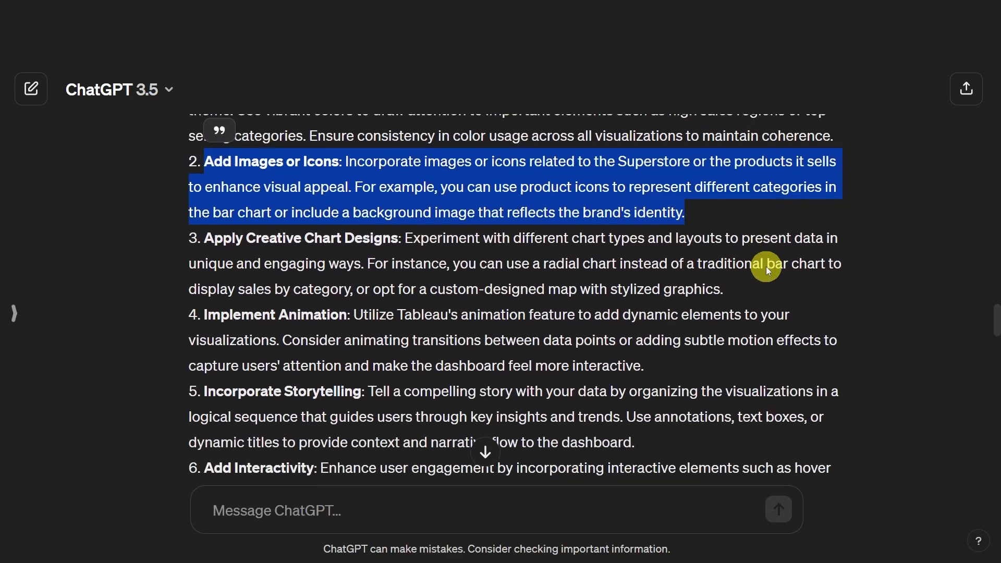
{"action": "left_click_drag", "start_coordinate": [204, 238], "coordinate": [399, 239]}
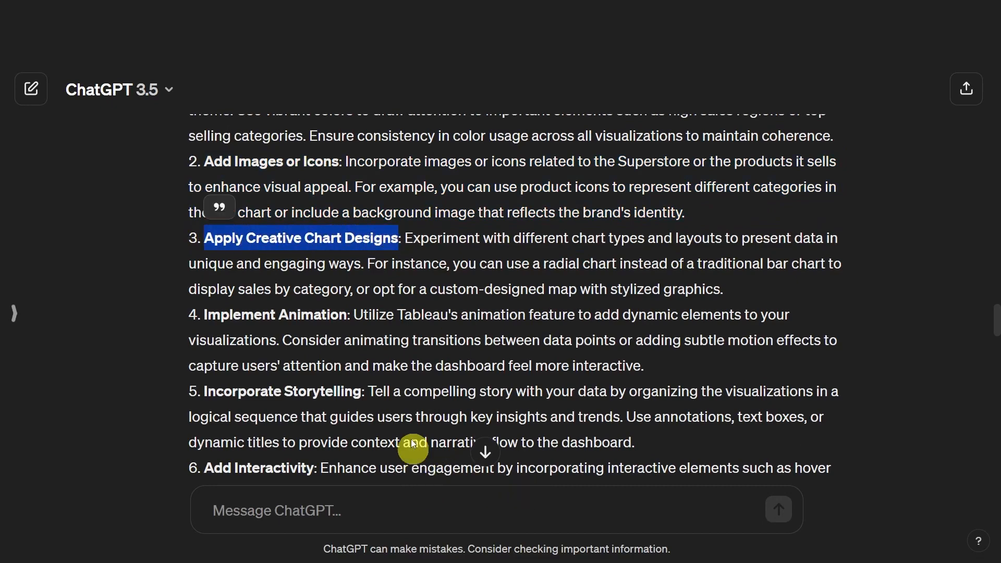
{"action": "left_click", "coordinate": [380, 528]}
{"action": "type", "text": "I've \"Used Colors Wisely\" as you suggested. Lets move on to point 3 \"Apply Creative Chart Designs. Currently each visualisation in the sales overview page is just using default tableau format with the color changes you suggested. Please provide detailed steps you would like me to change on each chart to make them more creative"}
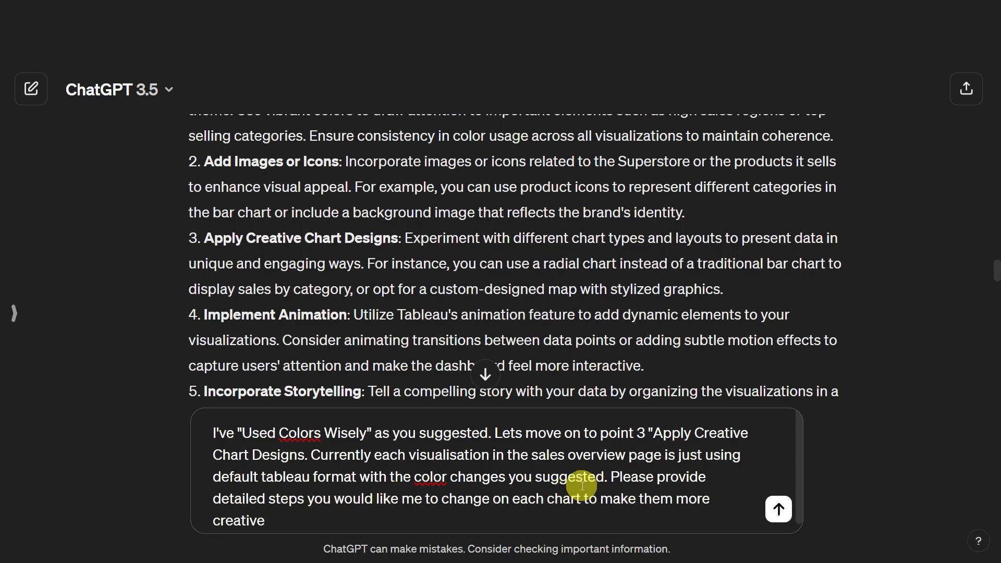
{"action": "key", "text": "Return"}
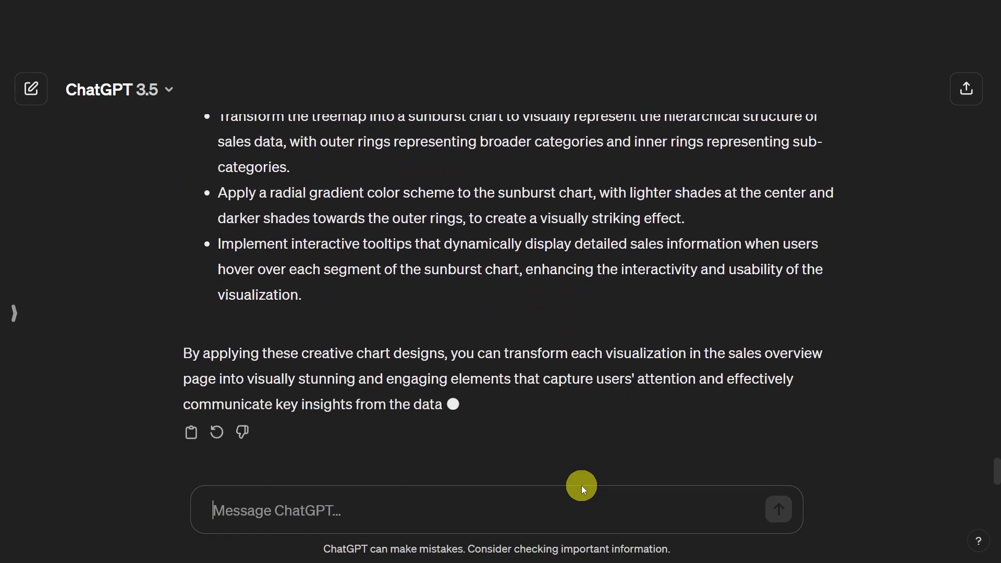
Step: Read the creative design suggestions for each chart, highlighting the section on the line chart for total sales over time
{"action": "scroll", "coordinate": [581, 486], "scroll_direction": "up", "scroll_amount": 8}
{"action": "scroll", "coordinate": [535, 359], "scroll_direction": "up", "scroll_amount": 3}
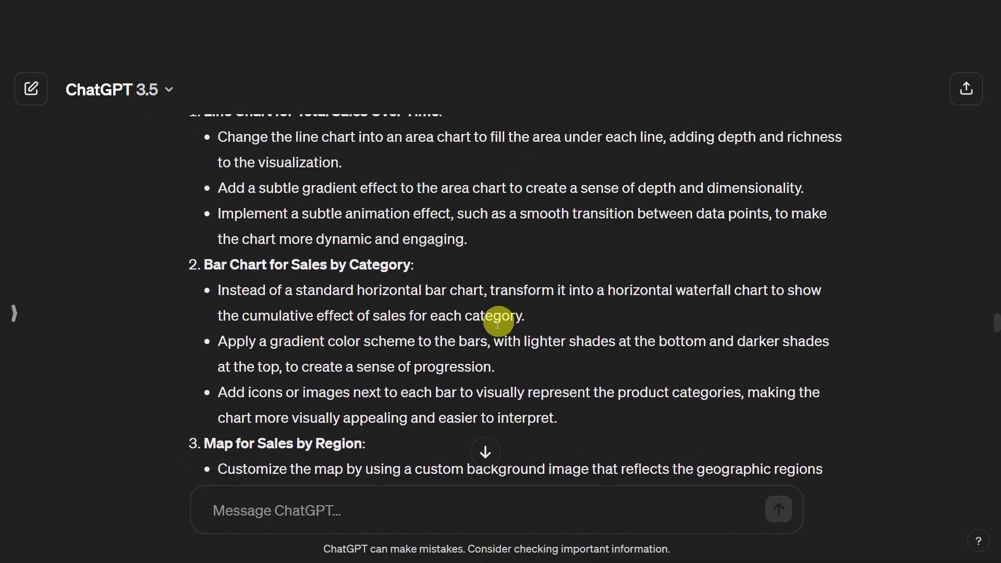
{"action": "left_click_drag", "start_coordinate": [206, 169], "coordinate": [445, 298]}
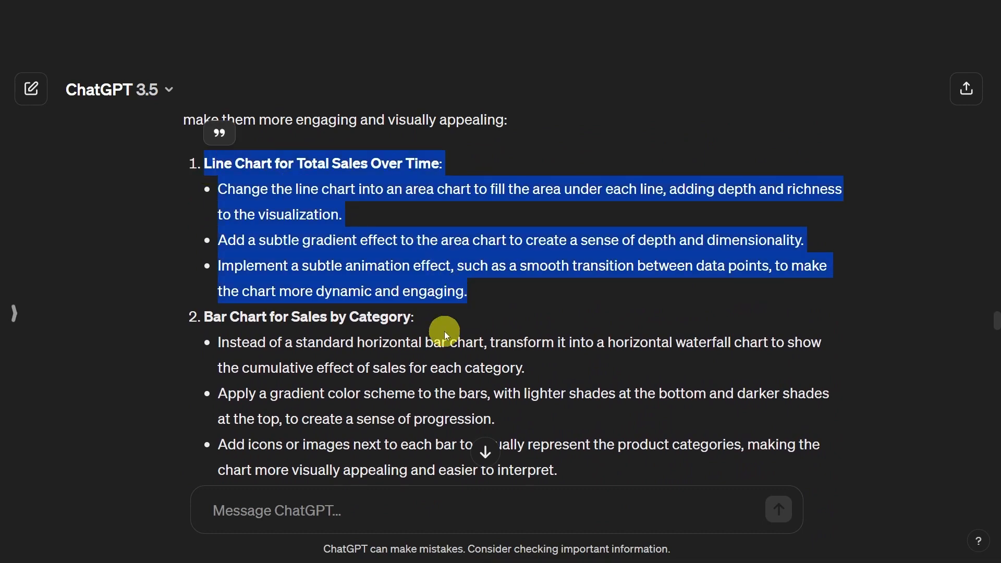
{"action": "scroll", "coordinate": [393, 281], "scroll_direction": "down", "scroll_amount": 7}
{"action": "scroll", "coordinate": [400, 313], "scroll_direction": "down", "scroll_amount": 3}
{"action": "scroll", "coordinate": [398, 317], "scroll_direction": "up", "scroll_amount": 10}
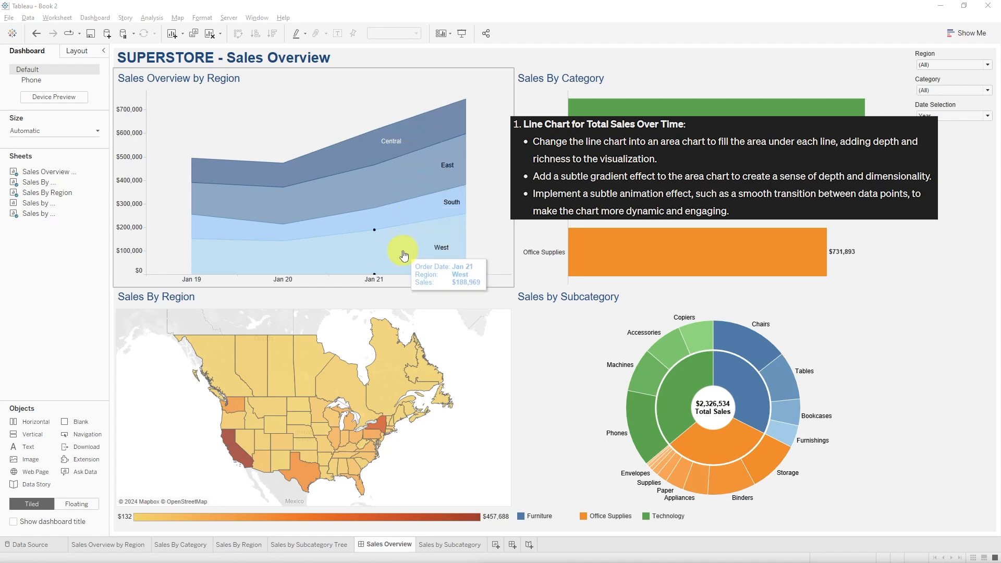
Step: In the Tableau dashboard, test filtering through the Office Supplies and Furniture bars, clear the filter, and reset the region map's view
{"action": "left_click", "coordinate": [647, 250]}
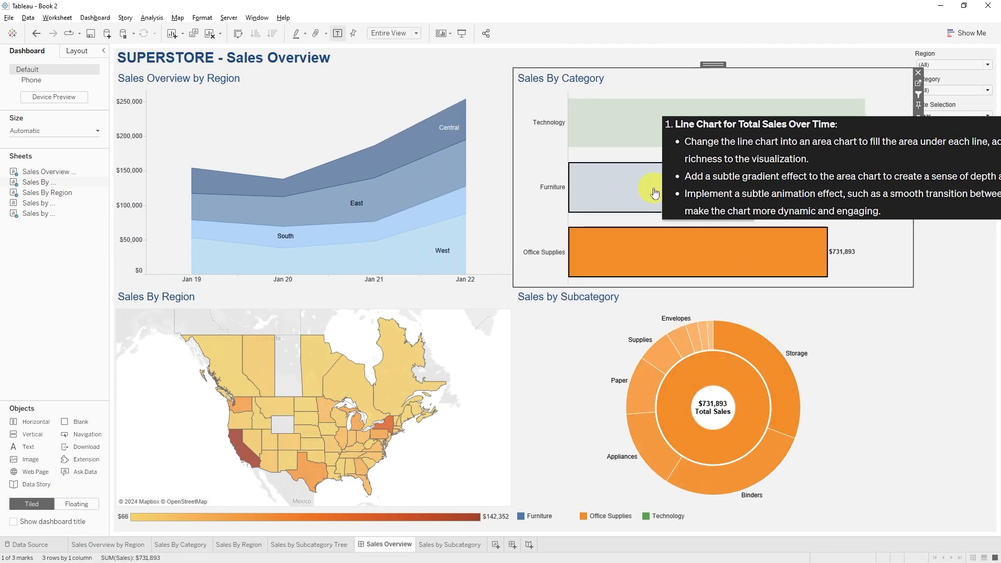
{"action": "left_click", "coordinate": [652, 187]}
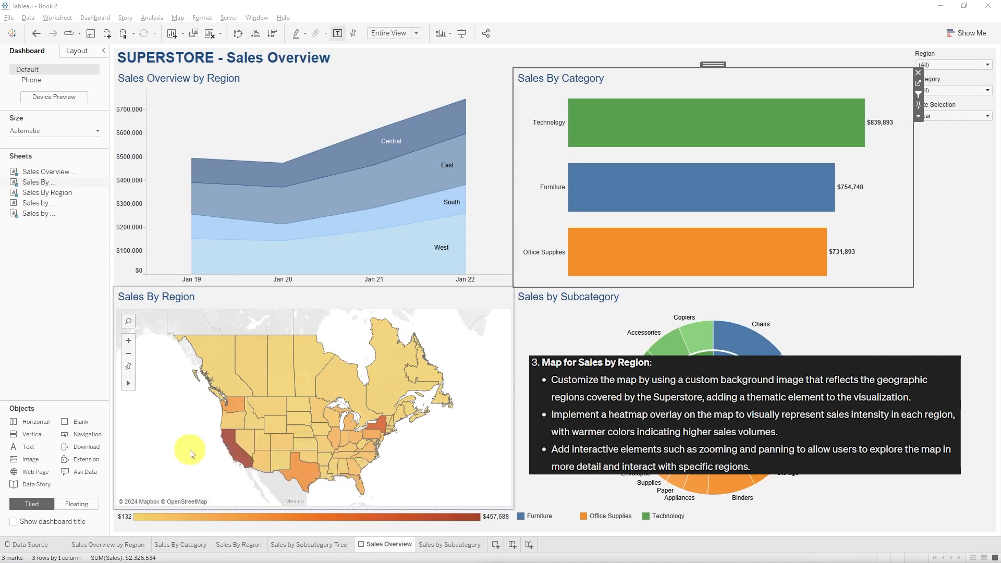
{"action": "left_click", "coordinate": [129, 366]}
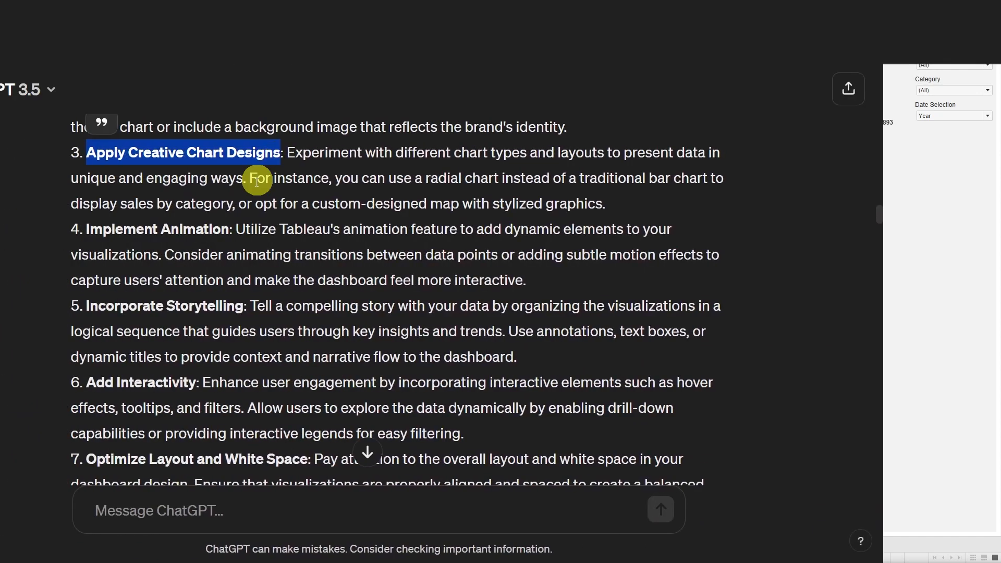
Step: Reread tips 4 and 5, and ask ChatGPT how to logically sequence the visualisations and which annotations and text boxes to add, including the actual text
{"action": "left_click_drag", "start_coordinate": [207, 231], "coordinate": [315, 241]}
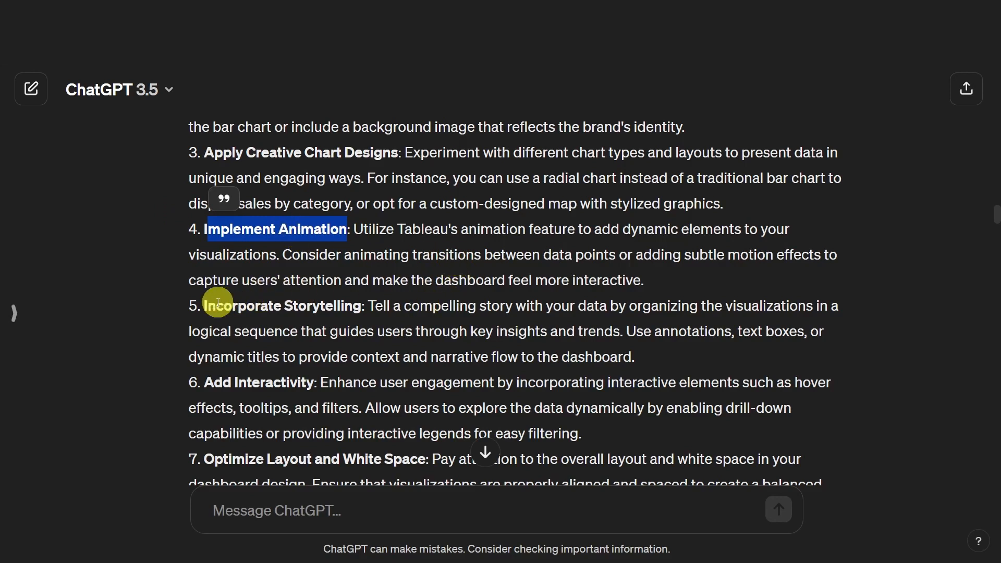
{"action": "left_click_drag", "start_coordinate": [205, 306], "coordinate": [364, 308]}
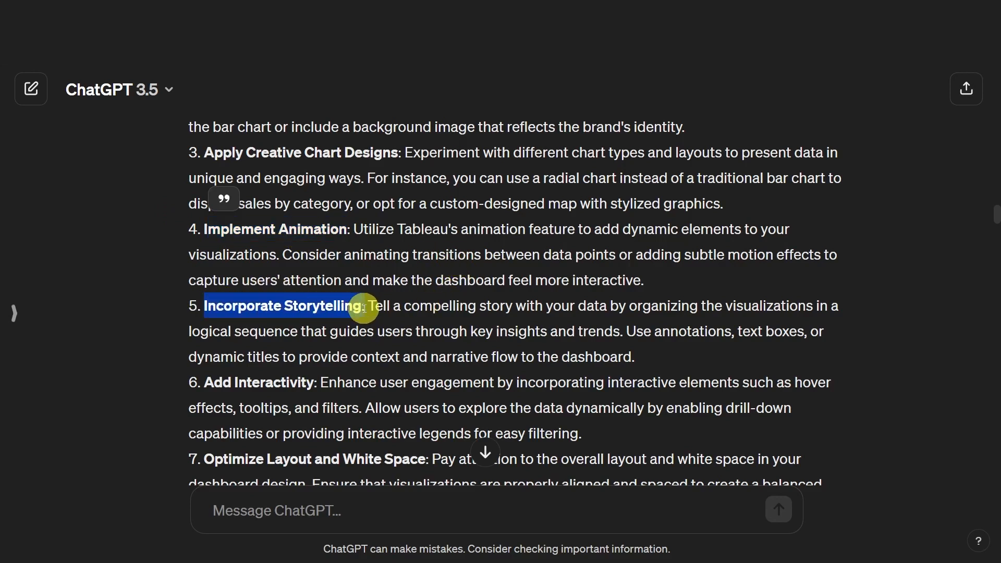
{"action": "left_click", "coordinate": [363, 308]}
{"action": "left_click", "coordinate": [393, 515]}
{"action": "type", "text": "I've now applied the creative chart designs. For point 5 \"Incorporate Storytelling\" please provide details on how you would like me to logically sequence my visualisations and details on what annotations and text boxes to add including the actual text."}
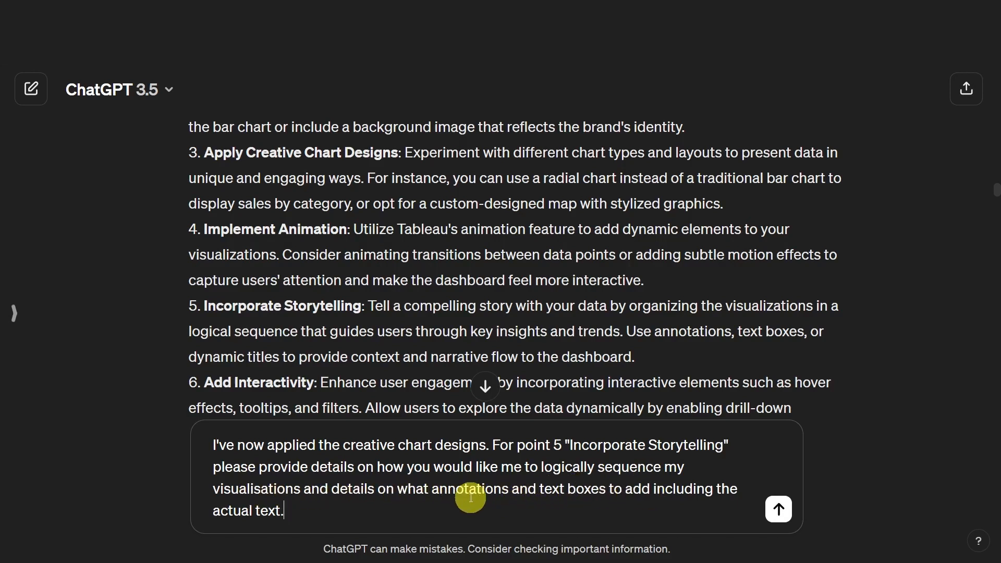
{"action": "key", "text": "Return"}
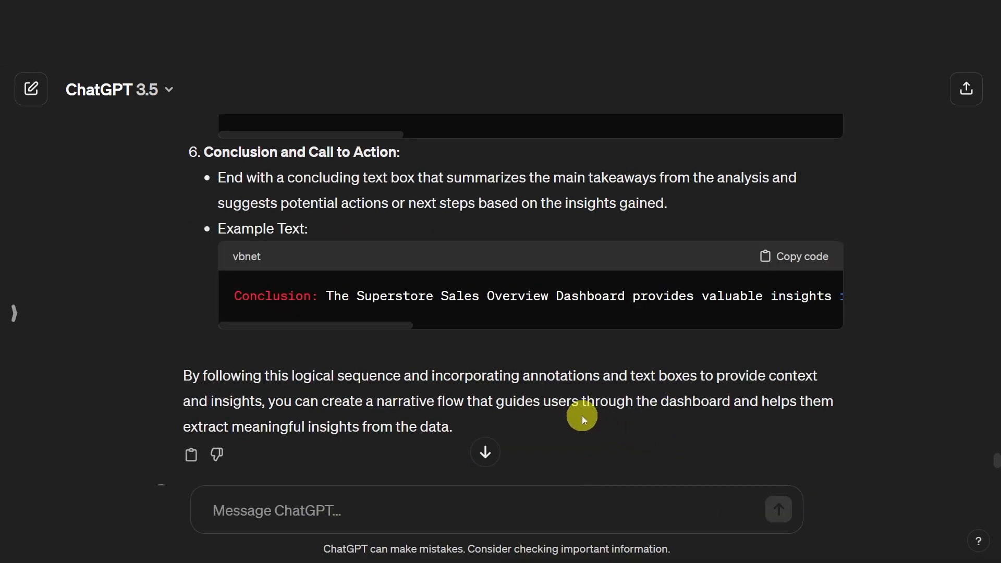
Step: Read the storytelling suggestions from the introduction to the conclusion, highlighting the Customer Insights section
{"action": "scroll", "coordinate": [582, 415], "scroll_direction": "up", "scroll_amount": 15}
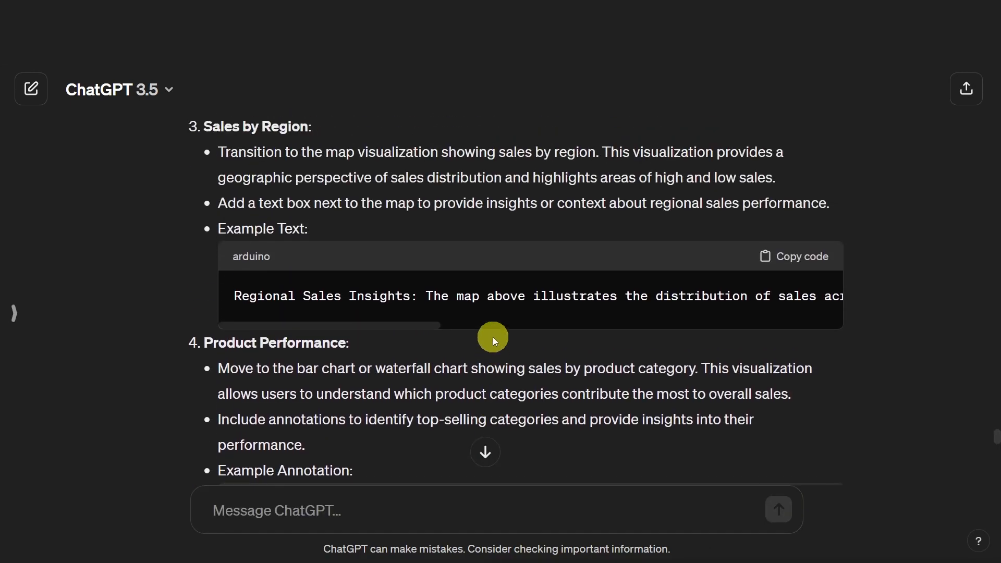
{"action": "scroll", "coordinate": [493, 337], "scroll_direction": "up", "scroll_amount": 6}
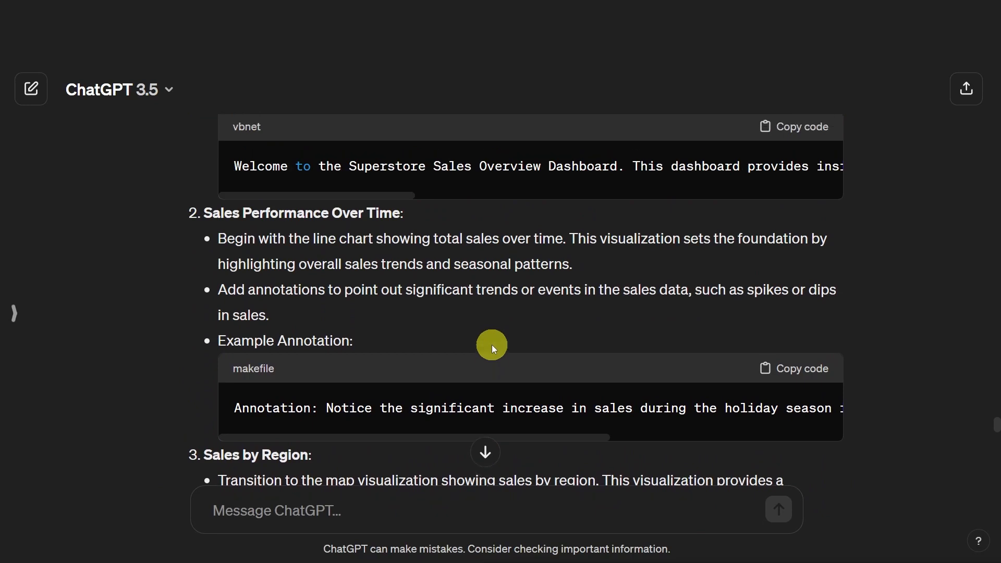
{"action": "scroll", "coordinate": [492, 346], "scroll_direction": "up", "scroll_amount": 3}
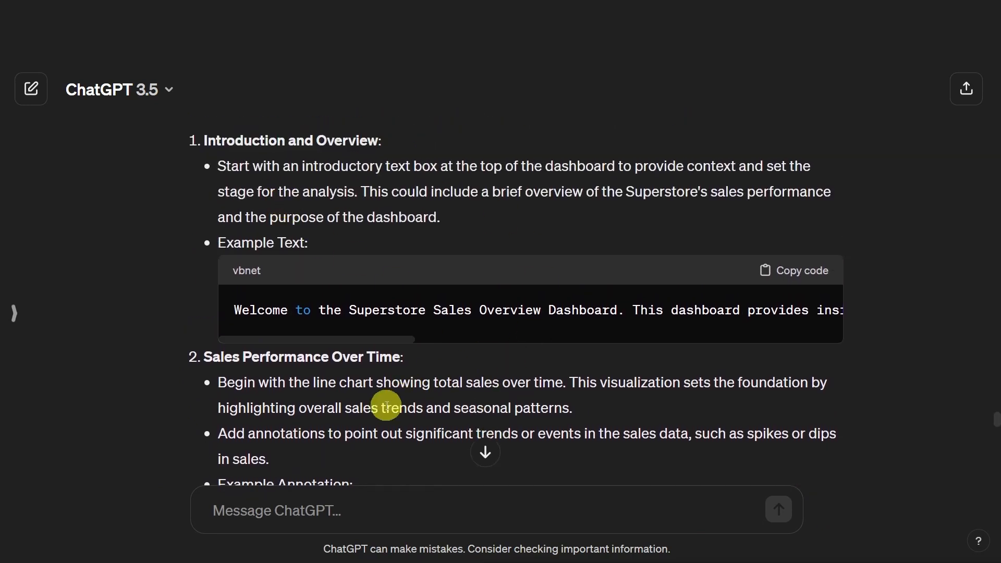
{"action": "scroll", "coordinate": [391, 403], "scroll_direction": "down", "scroll_amount": 10}
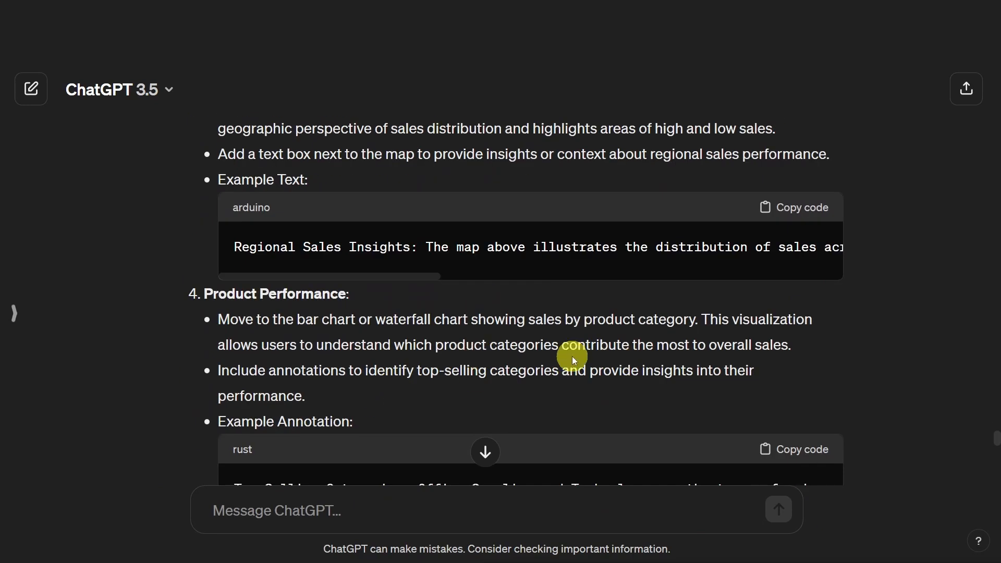
{"action": "scroll", "coordinate": [572, 355], "scroll_direction": "down", "scroll_amount": 9}
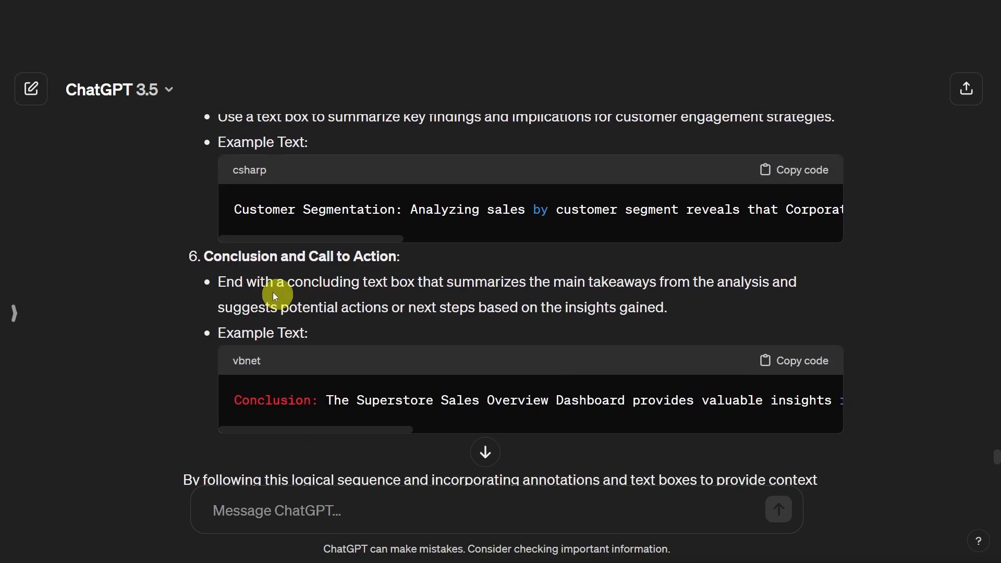
{"action": "scroll", "coordinate": [300, 337], "scroll_direction": "up", "scroll_amount": 1}
{"action": "scroll", "coordinate": [323, 280], "scroll_direction": "up", "scroll_amount": 2}
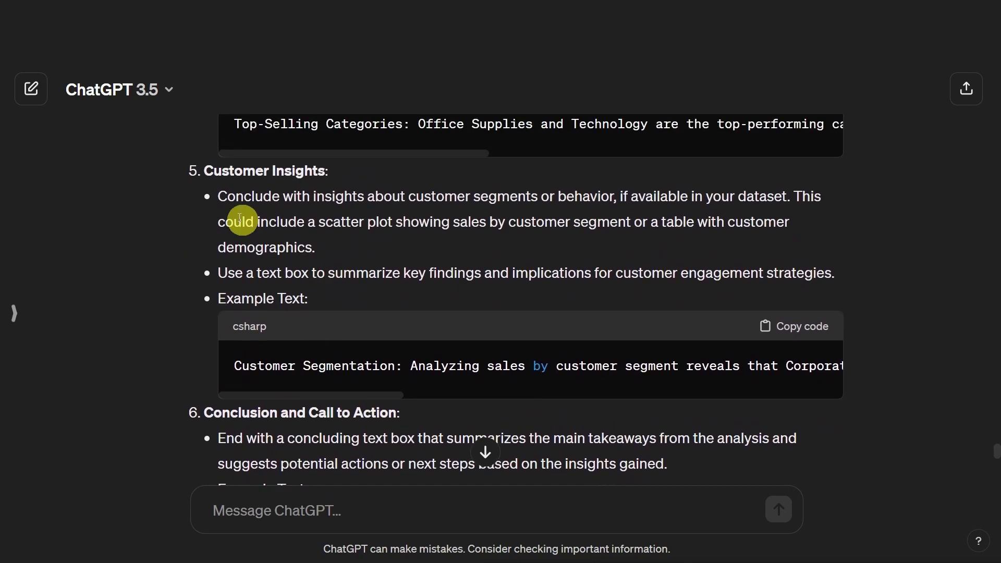
{"action": "left_click_drag", "start_coordinate": [198, 170], "coordinate": [418, 291]}
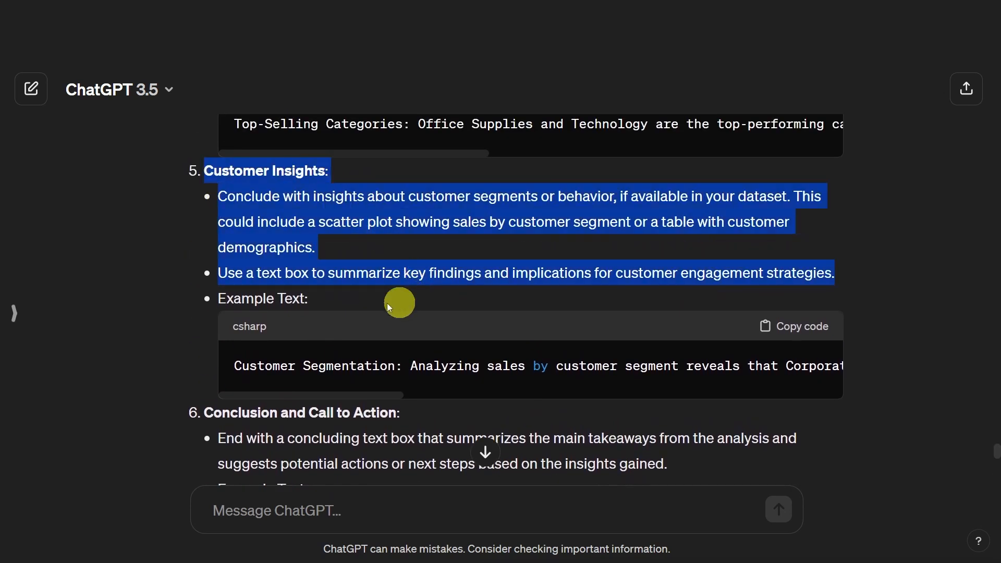
Step: Review the follow-up request about the missing customer segmentation section and ChatGPT's annotation for the subcategory sunburst chart
{"action": "scroll", "coordinate": [445, 306], "scroll_direction": "down", "scroll_amount": 11}
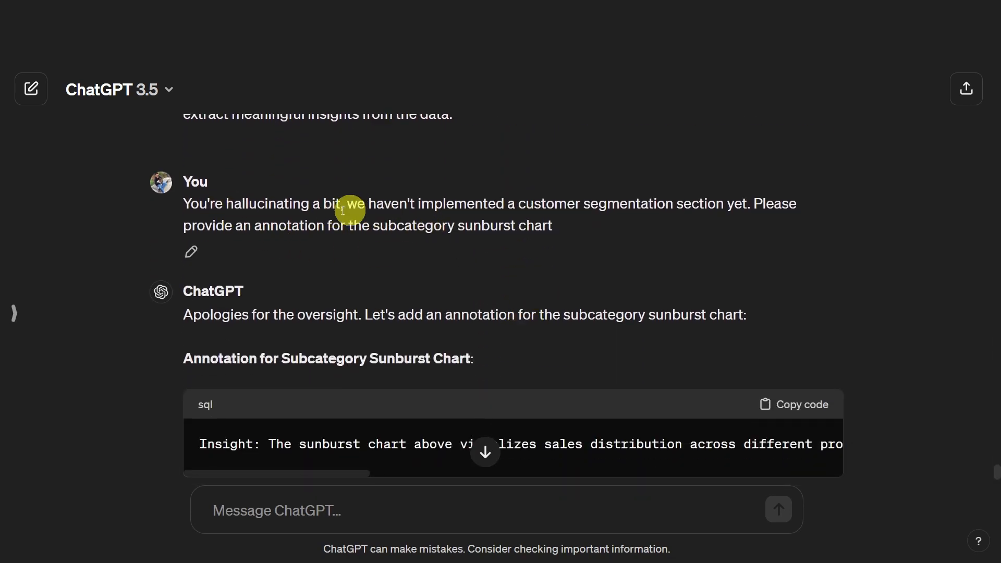
{"action": "left_click_drag", "start_coordinate": [350, 209], "coordinate": [727, 229]}
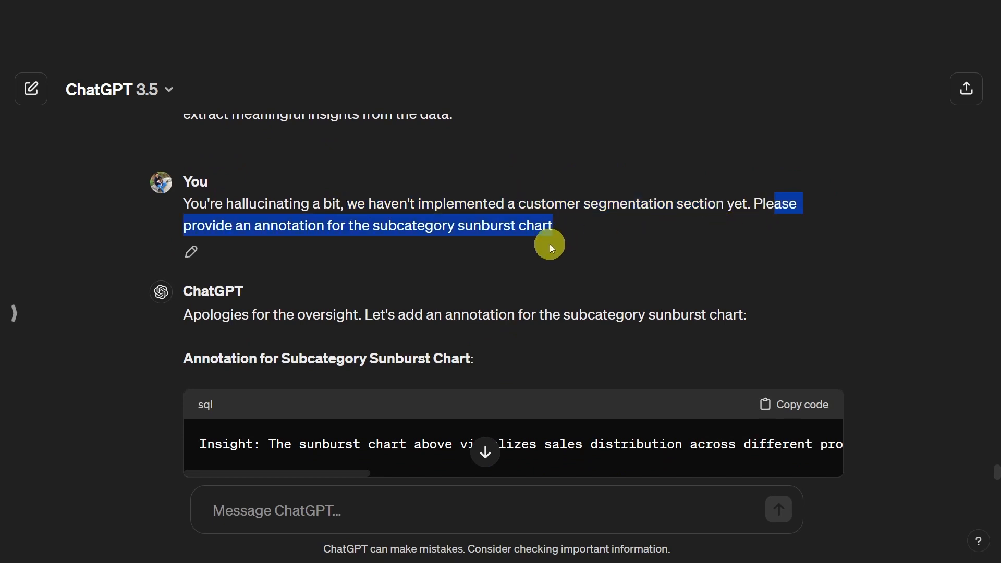
{"action": "scroll", "coordinate": [623, 320], "scroll_direction": "down", "scroll_amount": 3}
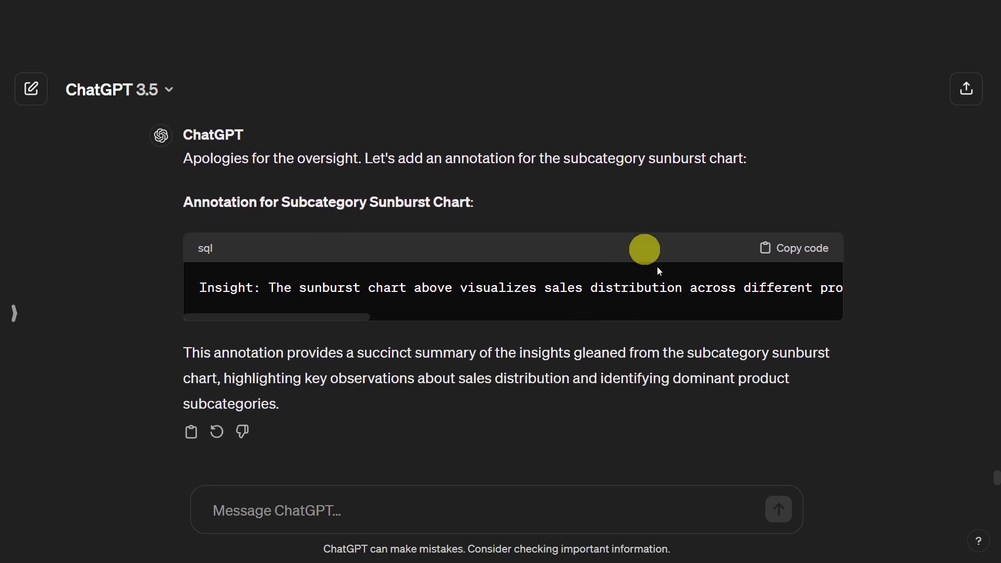
Step: In the Tableau dashboard, review the chart annotations and switch the Sales Performance Over Time chart to Month
{"action": "key", "text": "alt+Tab"}
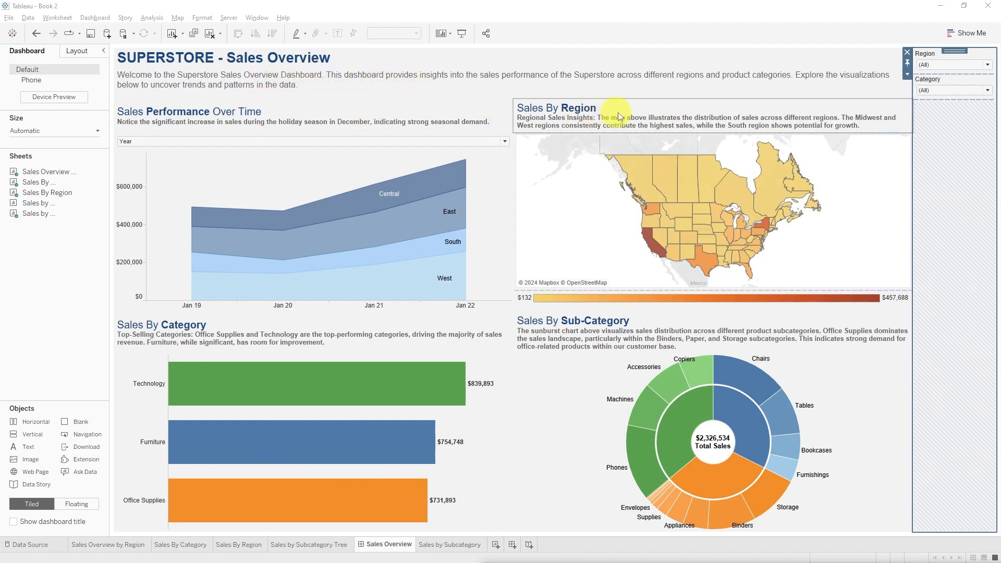
{"action": "mouse_move", "coordinate": [293, 366]}
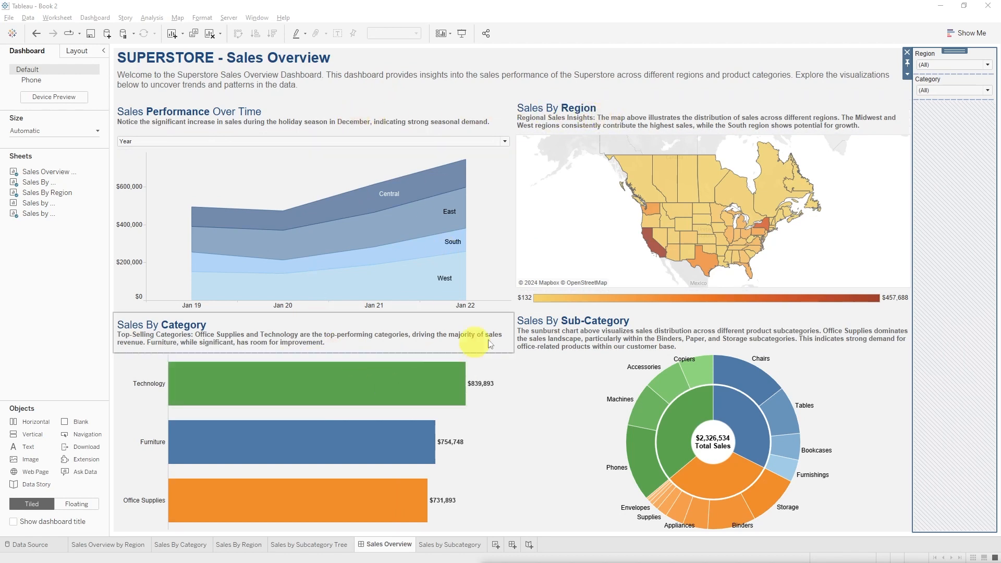
{"action": "left_click", "coordinate": [414, 111]}
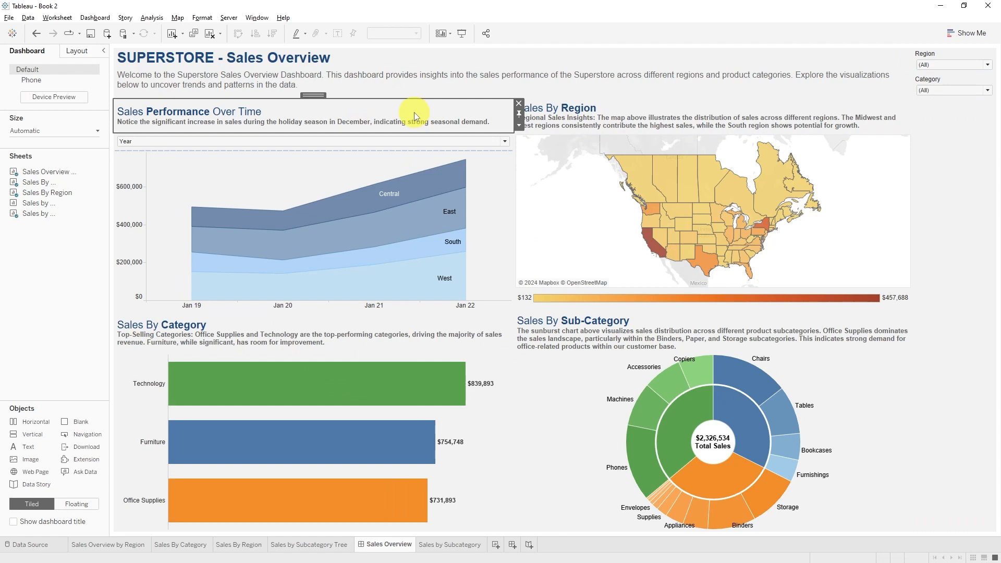
{"action": "left_click", "coordinate": [321, 142]}
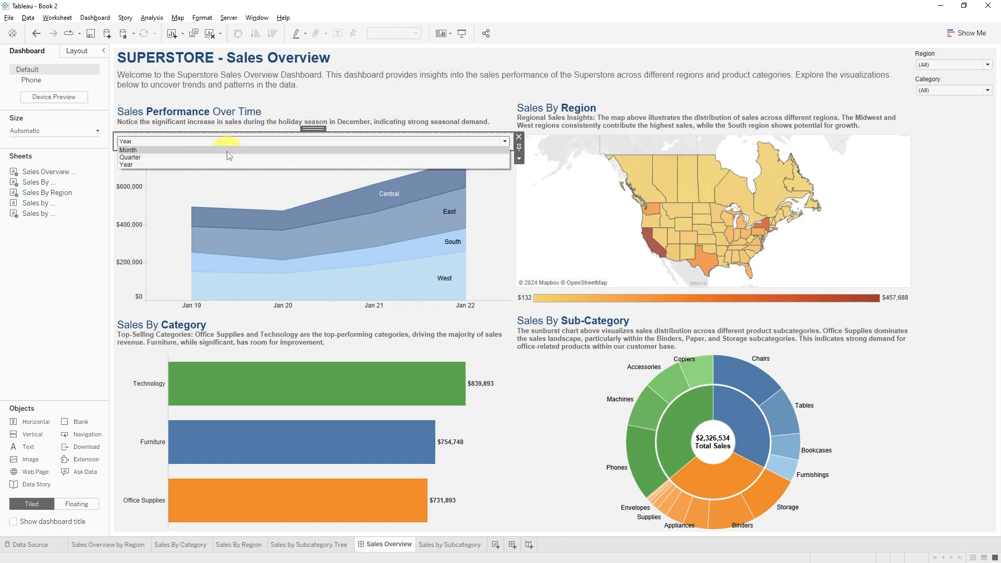
{"action": "left_click", "coordinate": [227, 150]}
{"action": "mouse_move", "coordinate": [400, 206]}
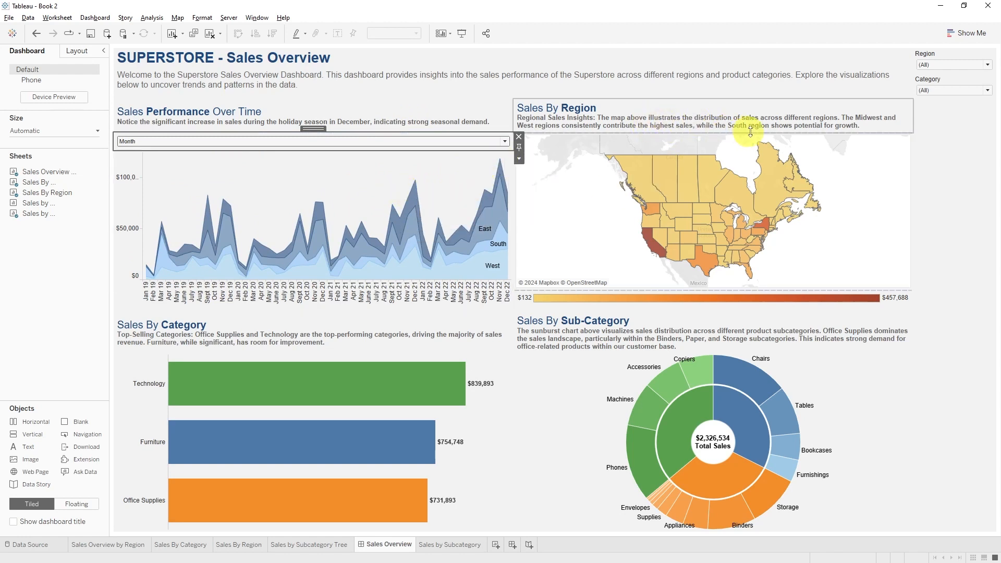
Step: Compare the region, category and sub-category annotations with the map, the Office Supplies bar and the sunburst segments
{"action": "mouse_move", "coordinate": [707, 266]}
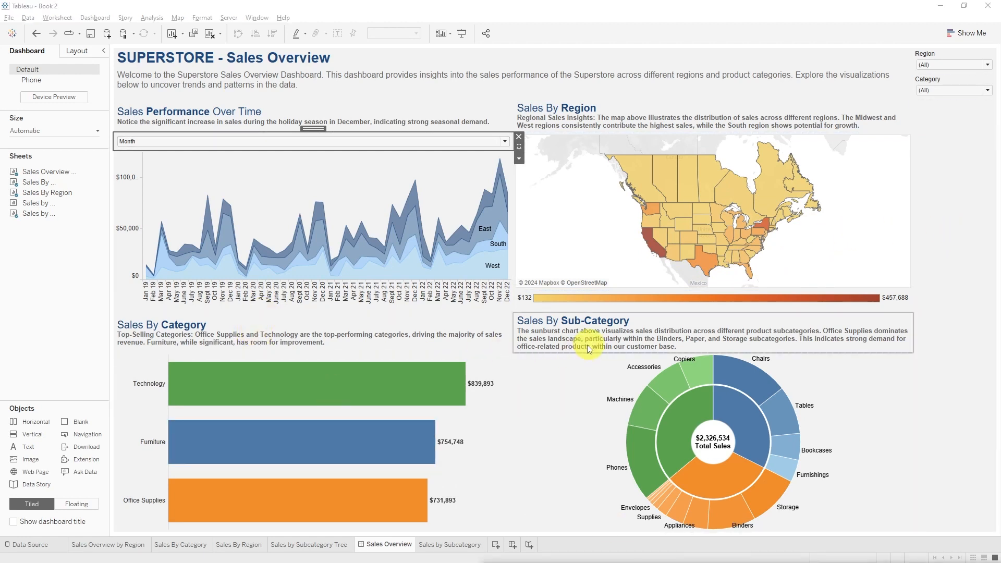
{"action": "mouse_move", "coordinate": [223, 521]}
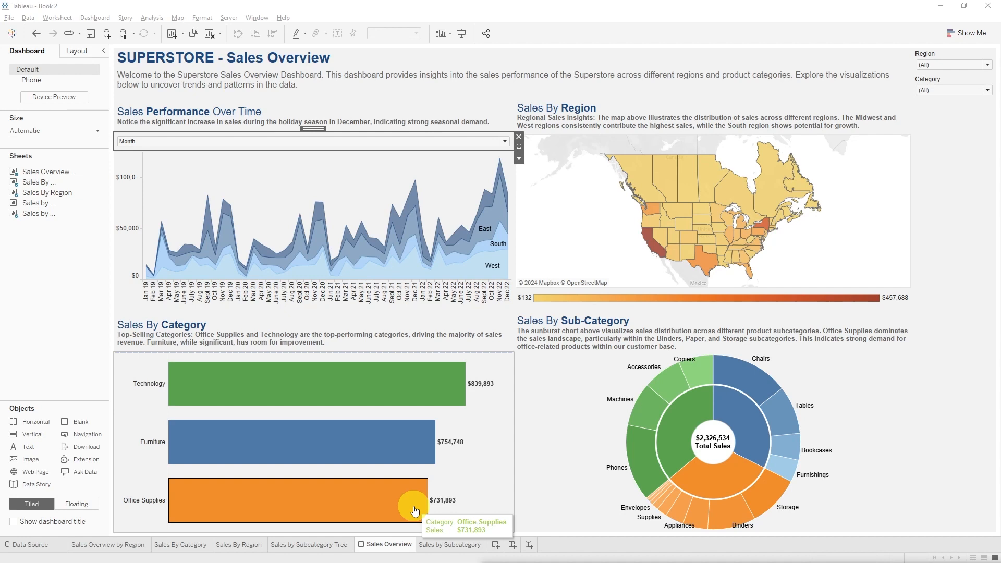
{"action": "mouse_move", "coordinate": [697, 513]}
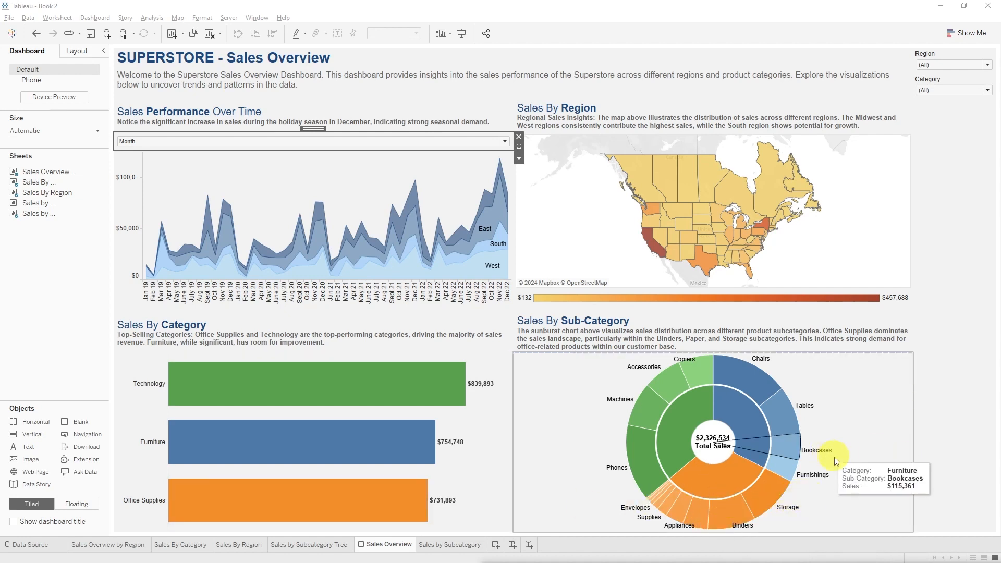
{"action": "mouse_move", "coordinate": [368, 506]}
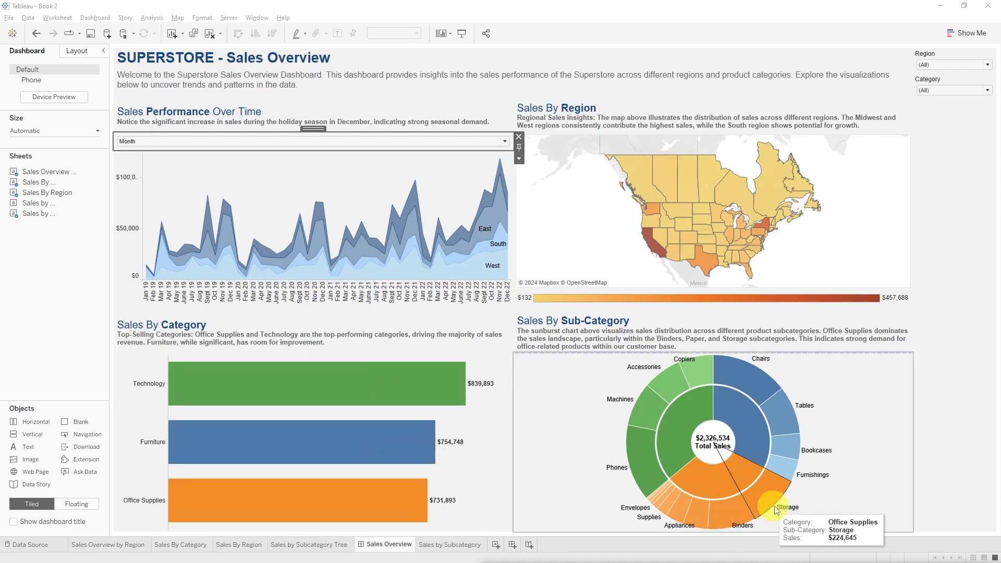
{"action": "mouse_move", "coordinate": [776, 485]}
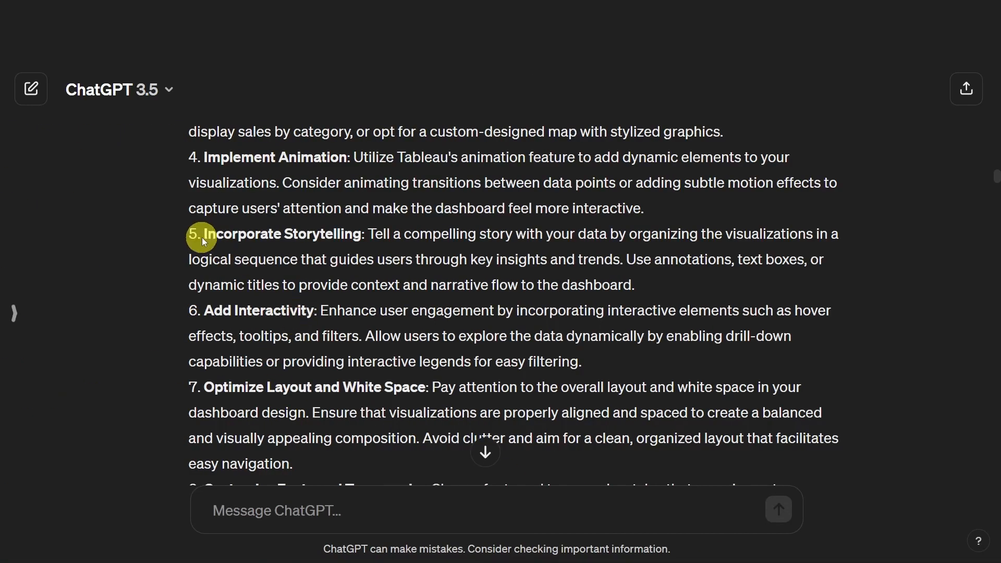
Step: Ask ChatGPT for details on step 6, adding interactivity to the four sales overview graphs, focusing on global filters and how visualisations should interact
{"action": "left_click_drag", "start_coordinate": [203, 242], "coordinate": [355, 235]}
{"action": "left_click_drag", "start_coordinate": [204, 311], "coordinate": [336, 311]}
{"action": "left_click", "coordinate": [315, 520]}
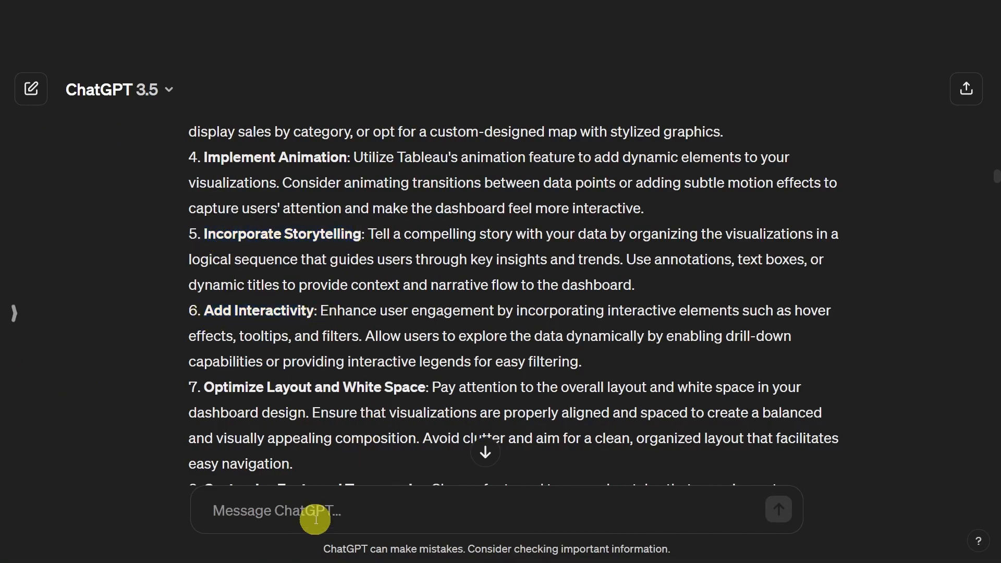
{"action": "type", "text": "I've completed step 5 incorporating storytelling. Can you provide details on step 6 adding interactivity to the sales overview page given the 4 graphs we have. Focus on useful global filters and how visualisations should interact withe one another"}
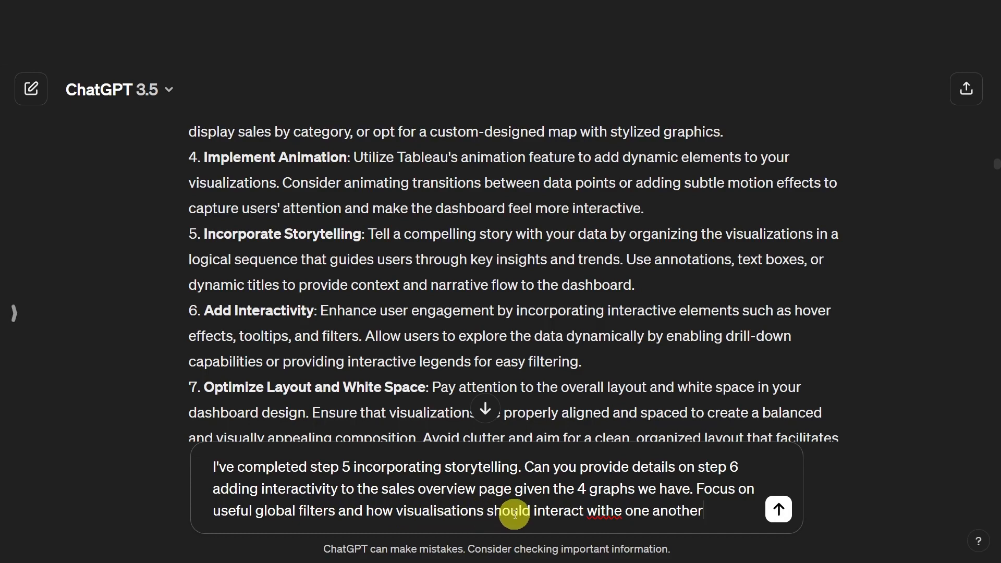
{"action": "left_click", "coordinate": [780, 510]}
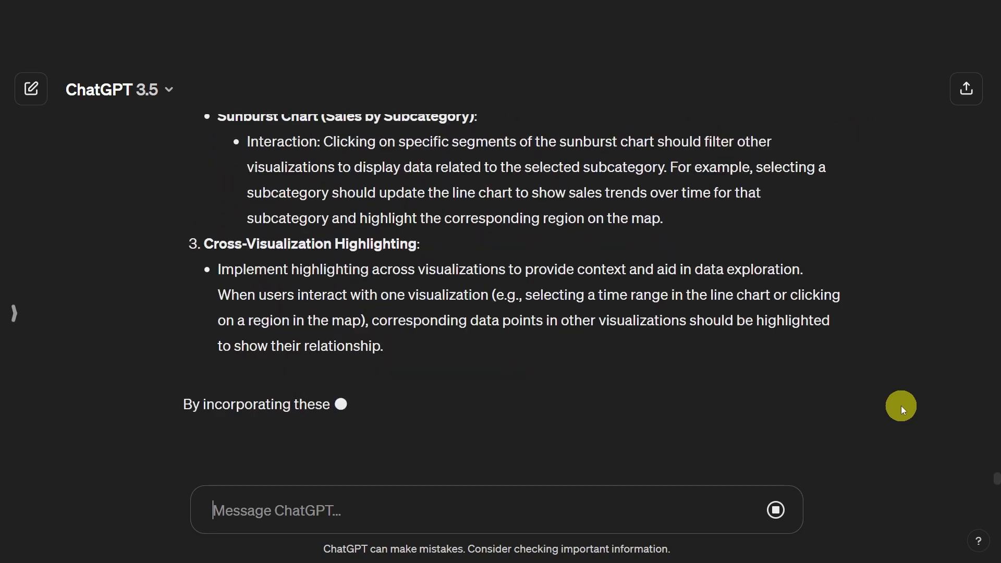
Step: Read the interactivity suggestions on global filters, visualization interactivity and cross-visualization highlighting
{"action": "scroll", "coordinate": [612, 402], "scroll_direction": "up", "scroll_amount": 10}
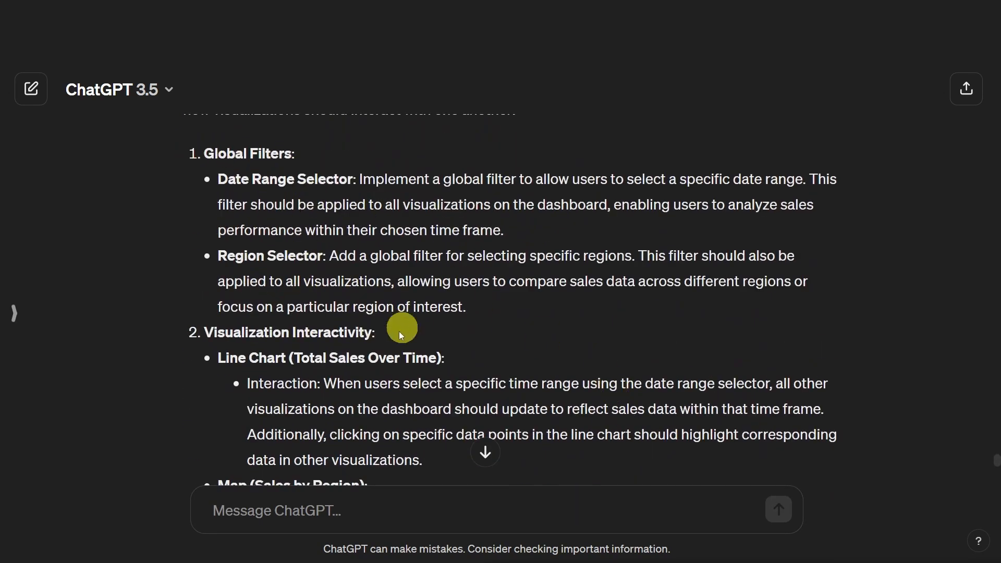
{"action": "scroll", "coordinate": [402, 333], "scroll_direction": "down", "scroll_amount": 3}
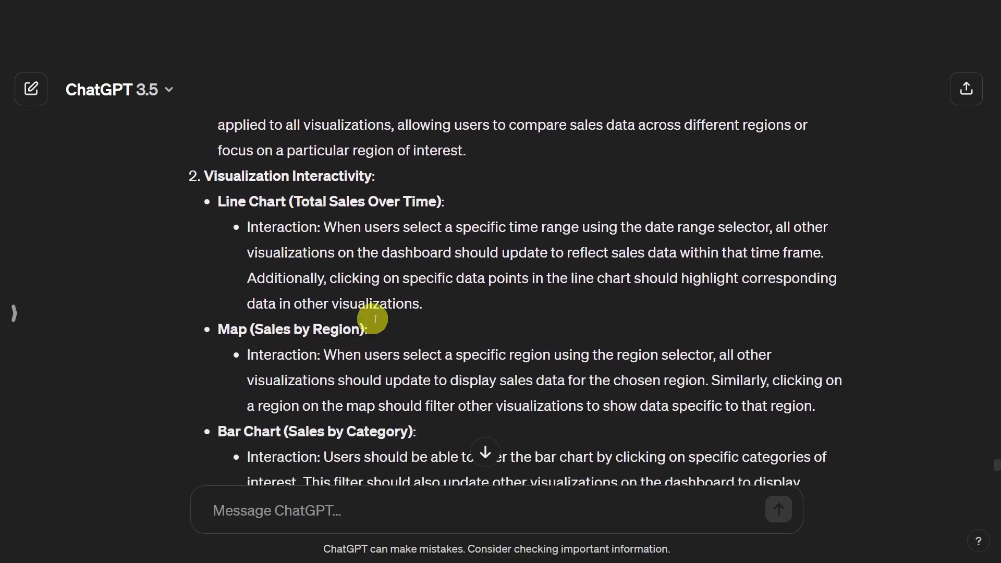
{"action": "scroll", "coordinate": [577, 353], "scroll_direction": "down", "scroll_amount": 7}
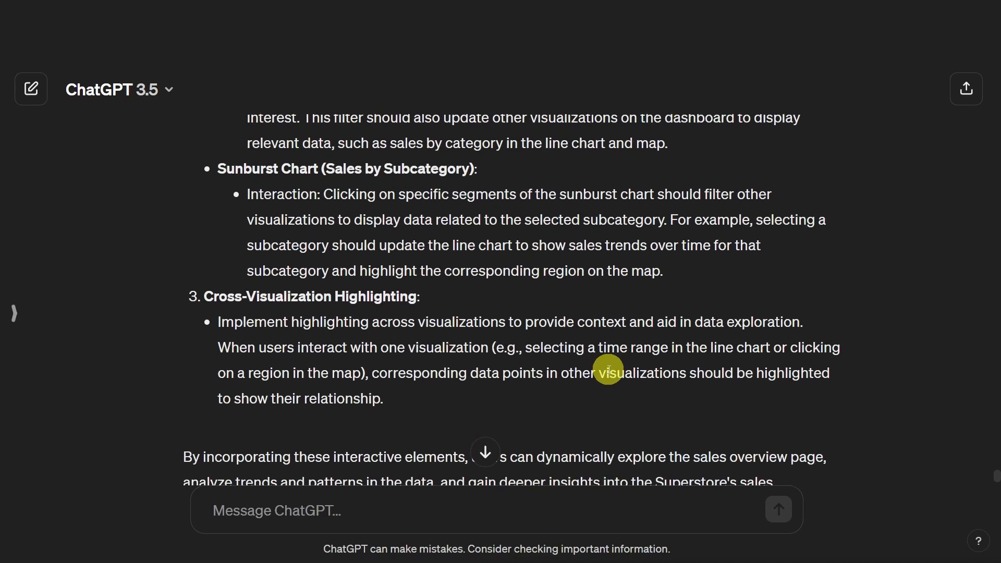
{"action": "scroll", "coordinate": [608, 372], "scroll_direction": "up", "scroll_amount": 6}
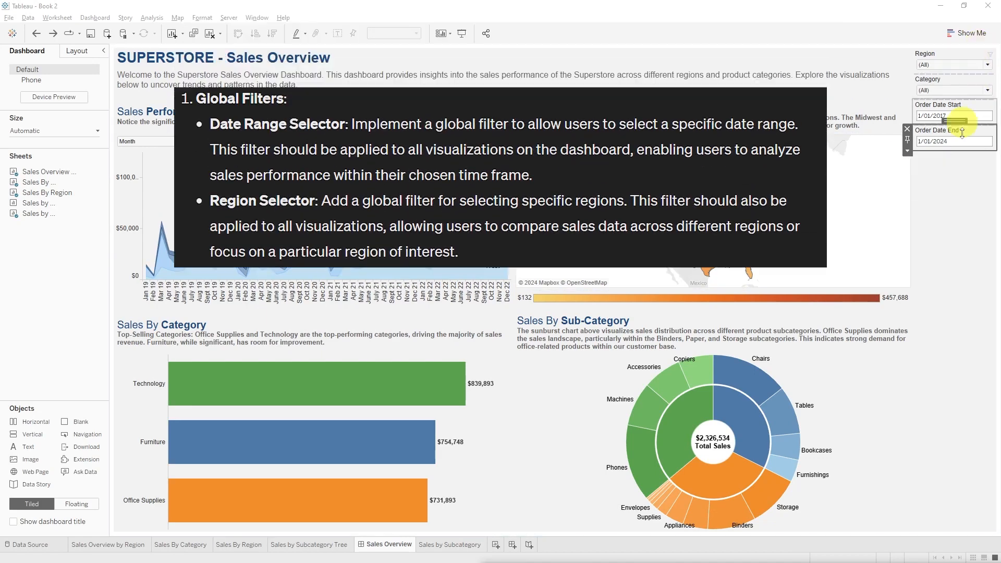
Step: In the Tableau dashboard, set the Order Date Start filter to 1/01/2020 and check the filtered sales-over-time chart
{"action": "left_click", "coordinate": [967, 177]}
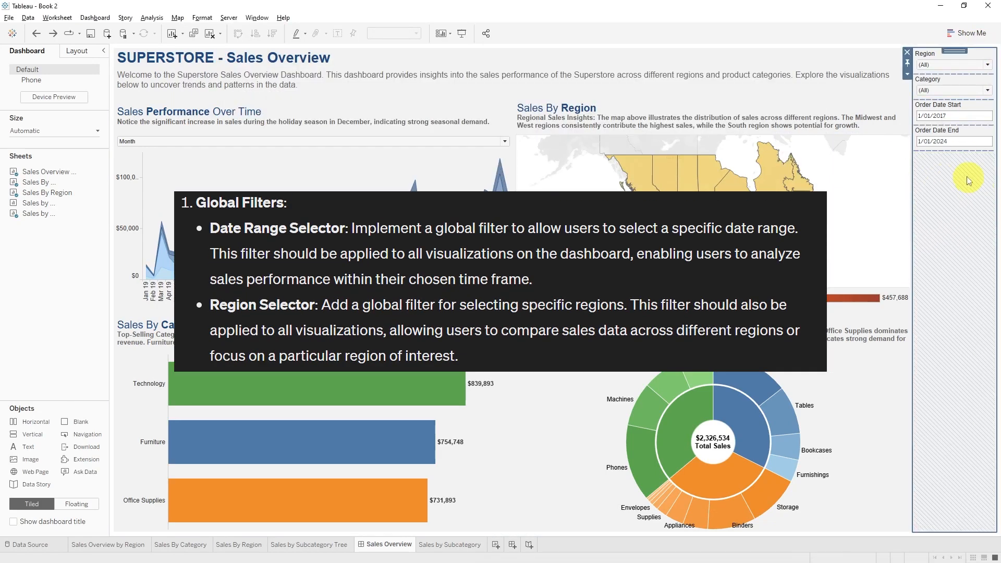
{"action": "left_click", "coordinate": [964, 116]}
{"action": "key", "text": "BackSpace"}
{"action": "key", "text": "BackSpace"}
{"action": "type", "text": "20"}
{"action": "key", "text": "Return"}
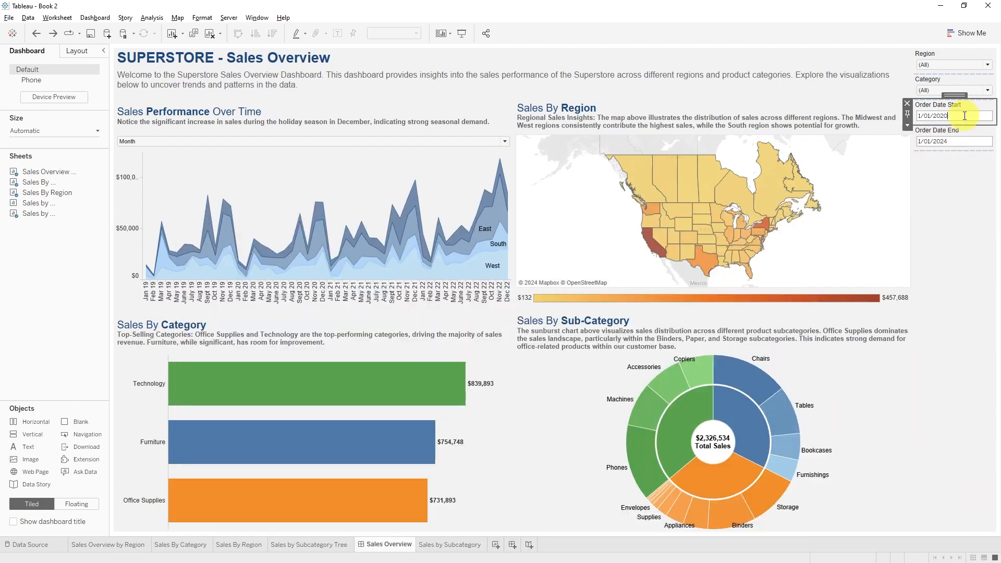
{"action": "left_click", "coordinate": [404, 287]}
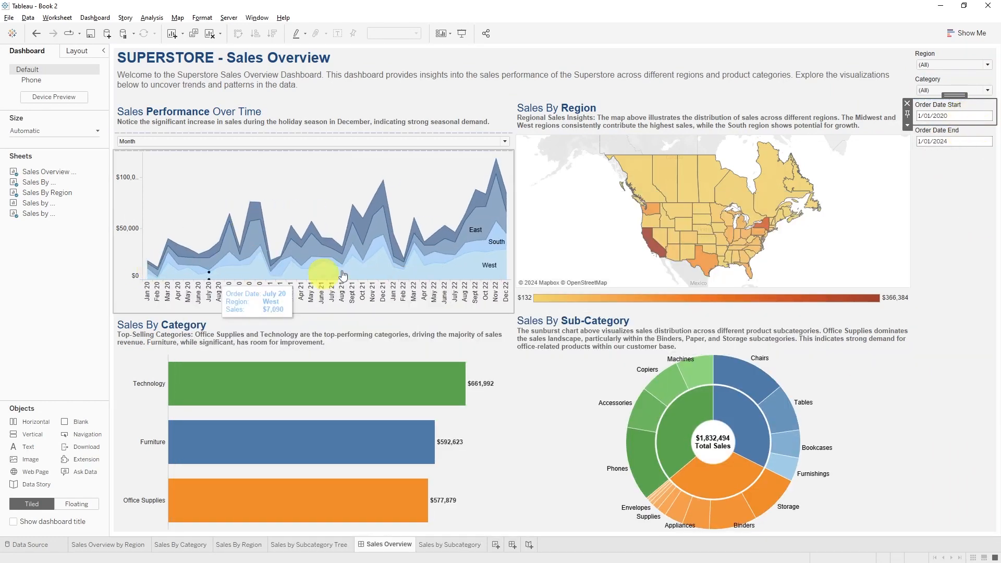
{"action": "left_click", "coordinate": [984, 116]}
{"action": "left_click", "coordinate": [956, 198]}
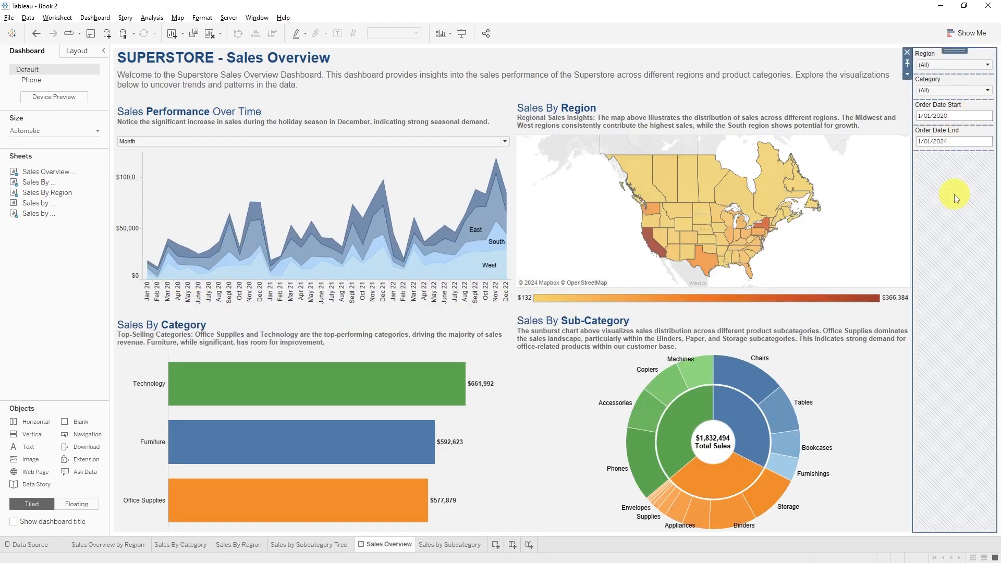
Step: Check the Region filter, and test filtering from the Central Nov 21 area mark and Saskatchewan on the map, clearing each selection
{"action": "left_click", "coordinate": [958, 63]}
{"action": "left_click", "coordinate": [959, 64]}
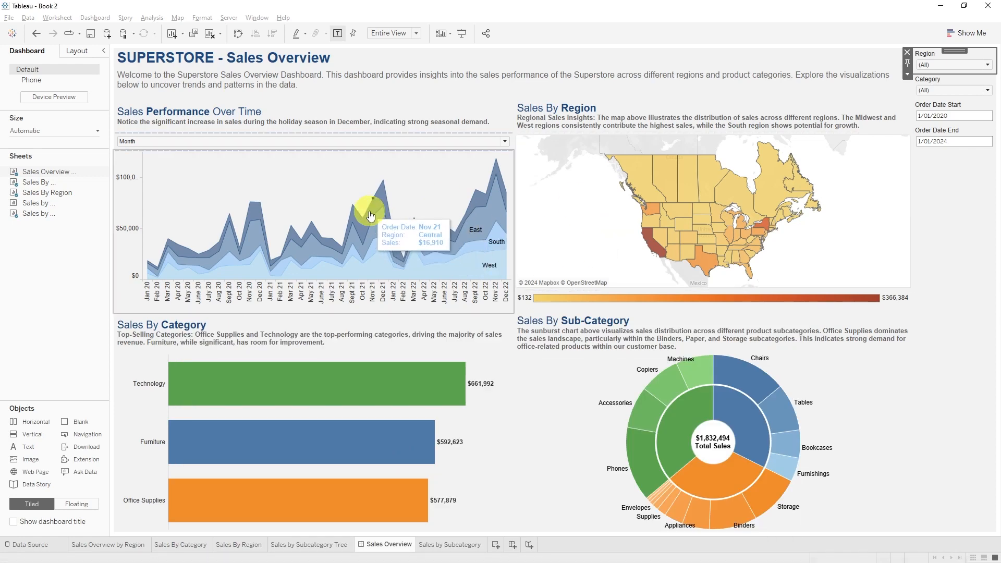
{"action": "left_click", "coordinate": [369, 215]}
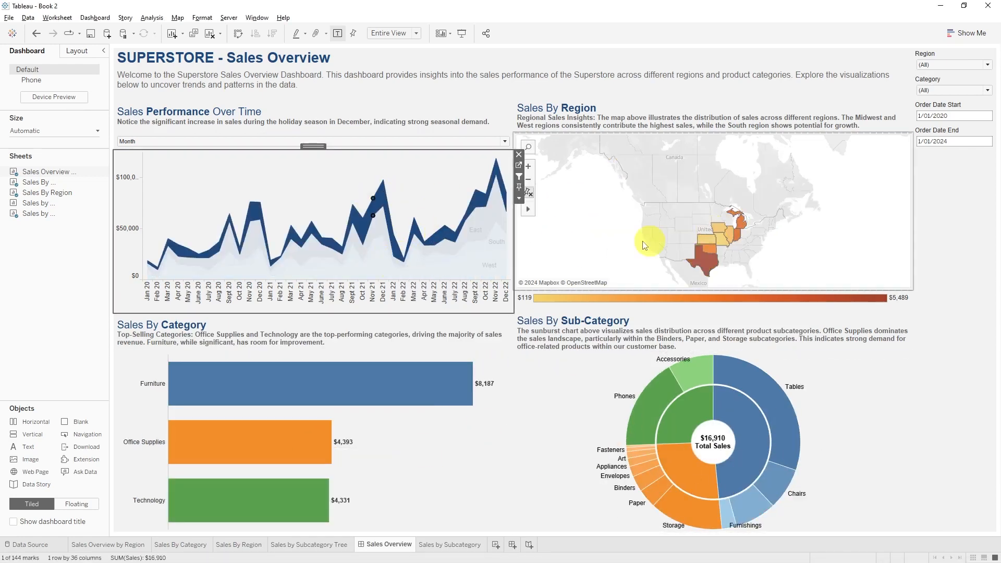
{"action": "left_click", "coordinate": [371, 198]}
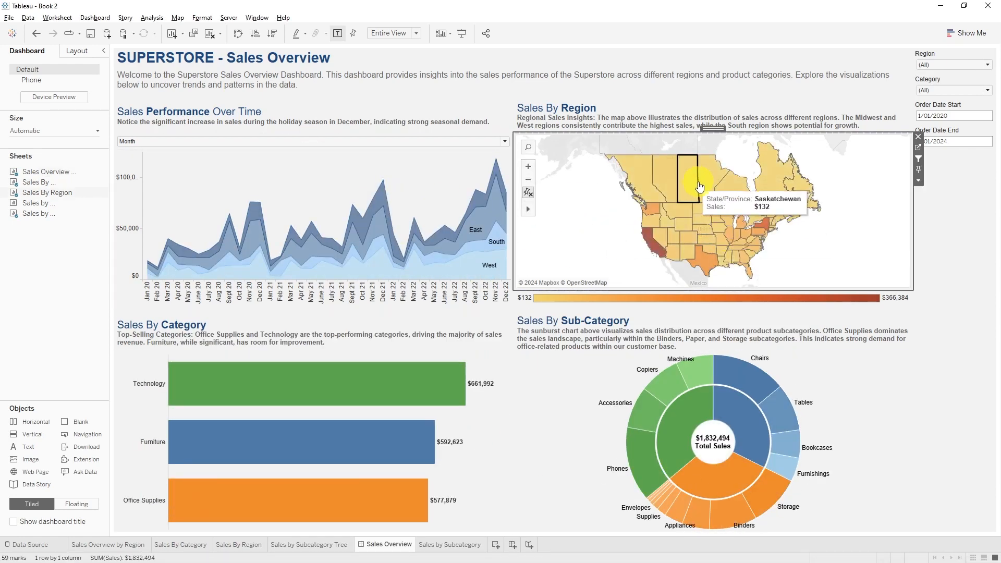
{"action": "left_click", "coordinate": [697, 189]}
{"action": "left_click", "coordinate": [691, 190]}
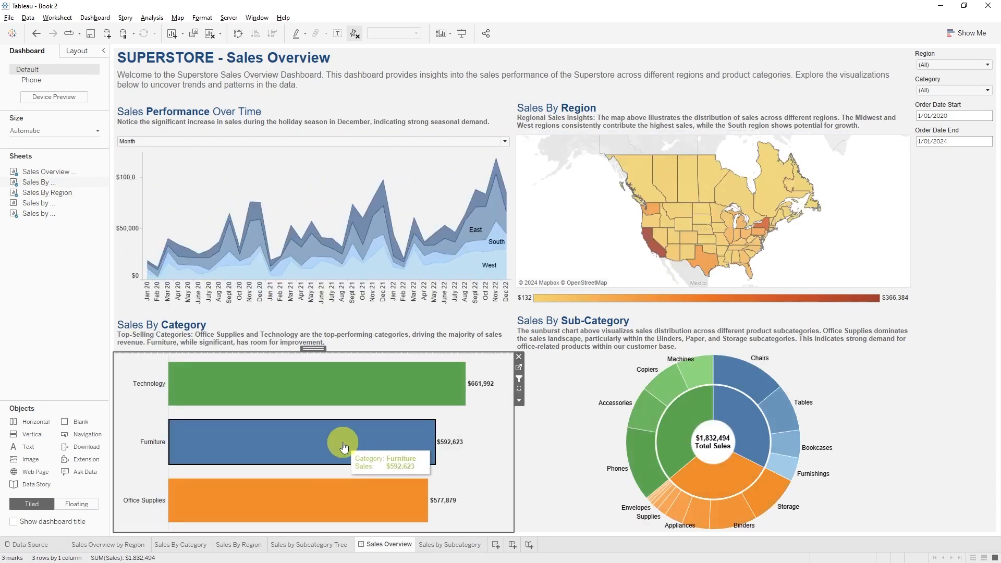
Step: Test cross-filtering from the Furniture bar and the Copiers segment of the sunburst, clearing each selection
{"action": "left_click", "coordinate": [372, 441]}
{"action": "left_click", "coordinate": [456, 456]}
{"action": "left_click", "coordinate": [684, 381]}
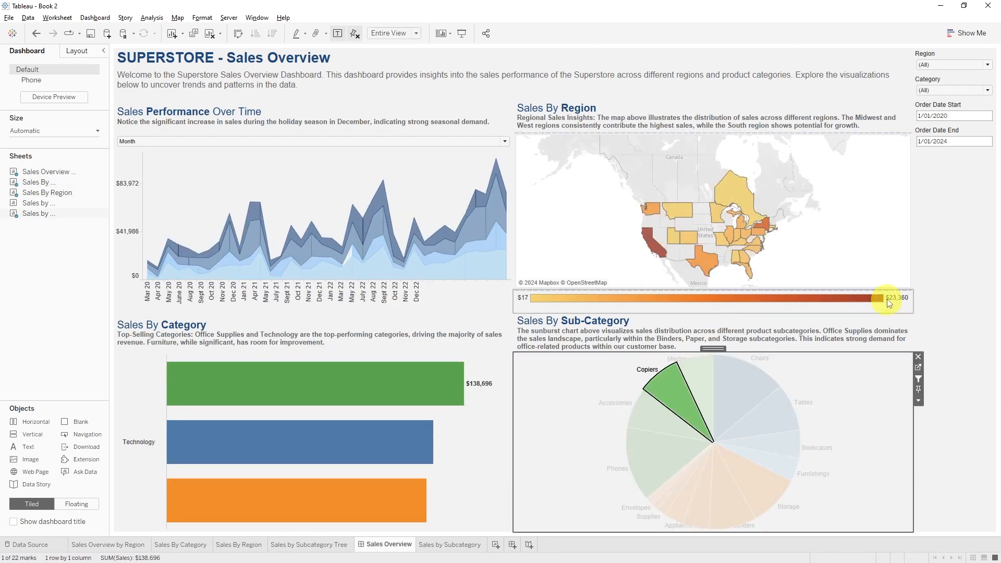
{"action": "left_click", "coordinate": [686, 384]}
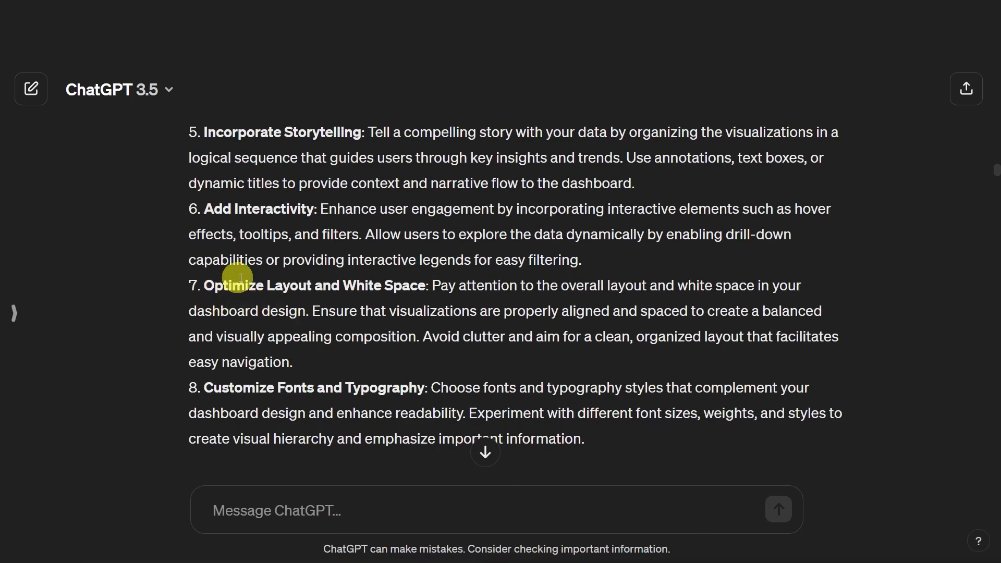
Step: Ask ChatGPT for step 7 details on arranging the 4 visualisations, white space in pixels and global filter placement, and read the answer
{"action": "type", "text": "For step 7 optimising layout and white space can you give details on how the 4 visualisations should be set up, the pixels of white space between them and the title, where the global filters should go etc."}
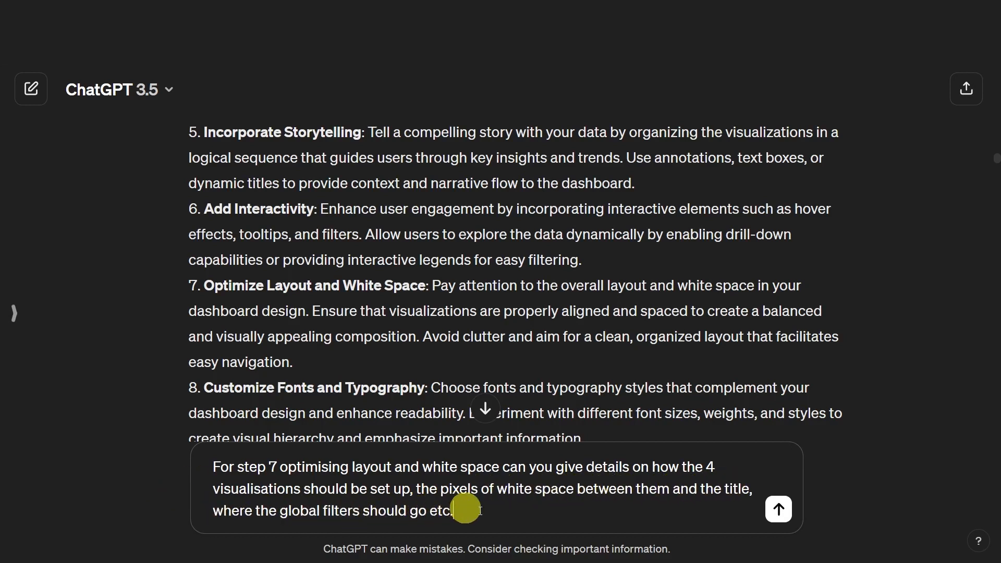
{"action": "key", "text": "Return"}
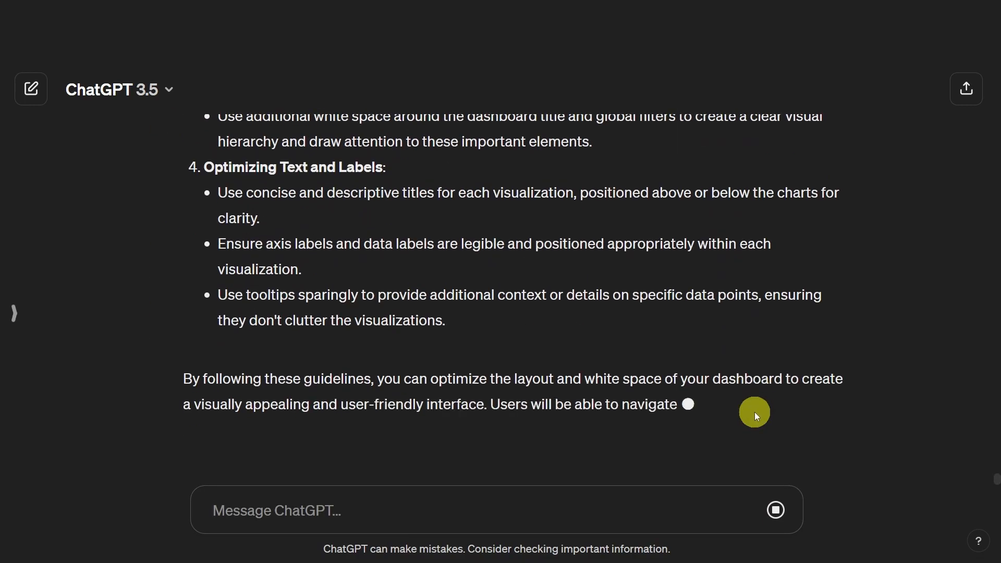
{"action": "scroll", "coordinate": [755, 412], "scroll_direction": "up", "scroll_amount": 10}
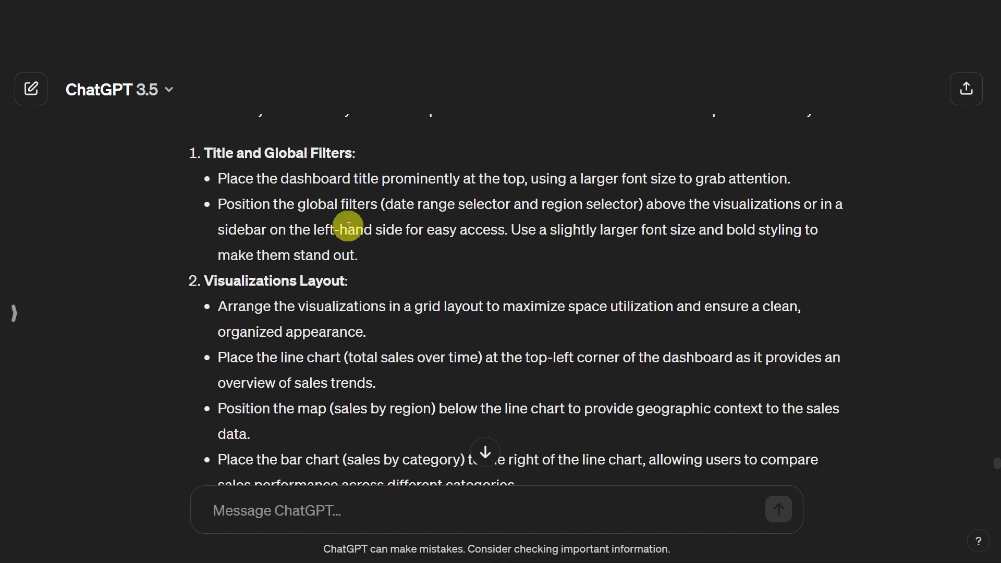
{"action": "scroll", "coordinate": [365, 313], "scroll_direction": "down", "scroll_amount": 3}
{"action": "scroll", "coordinate": [464, 313], "scroll_direction": "down", "scroll_amount": 2}
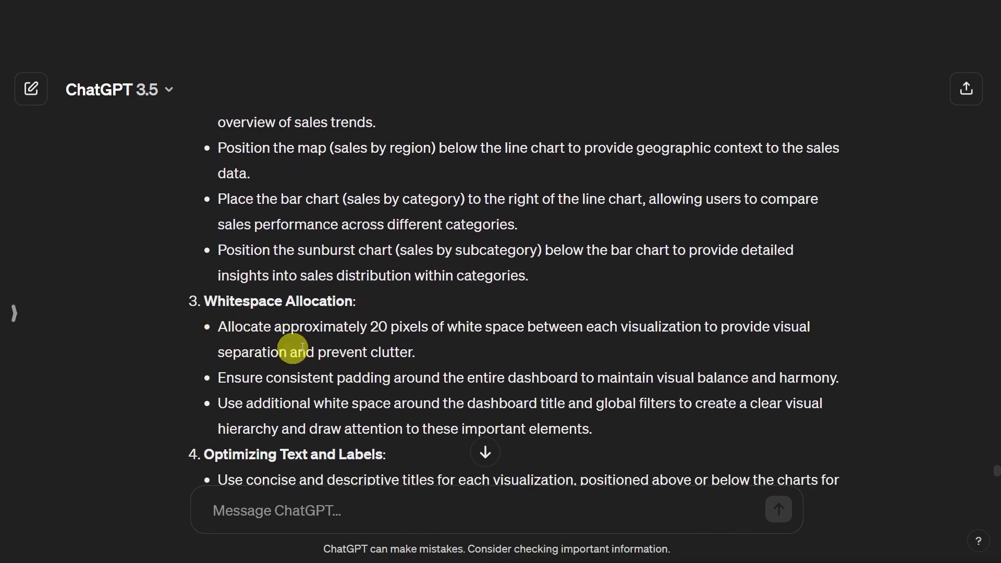
{"action": "scroll", "coordinate": [365, 386], "scroll_direction": "down", "scroll_amount": 1}
{"action": "scroll", "coordinate": [385, 388], "scroll_direction": "down", "scroll_amount": 3}
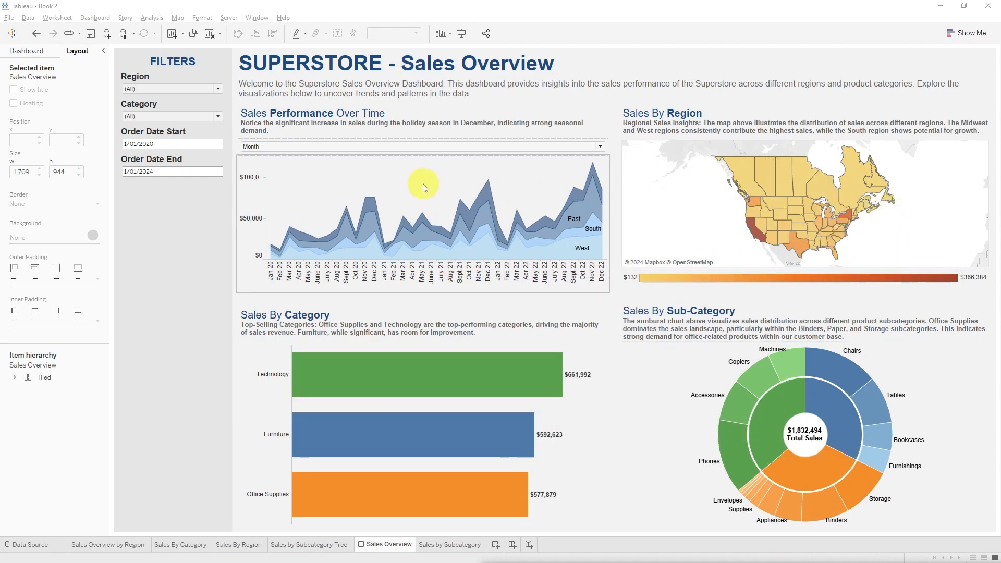
Step: In the Tableau dashboard, switch the Sales Performance Over Time chart's date level to Quarter
{"action": "left_click", "coordinate": [555, 145]}
{"action": "left_click", "coordinate": [470, 158]}
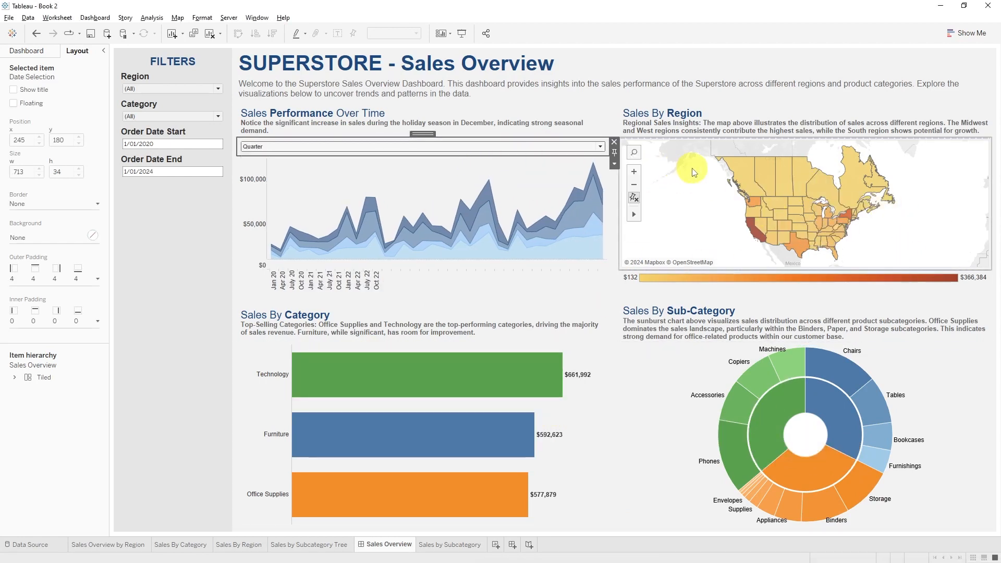
Step: Test filtering from a Canadian province on the map and the sunburst's Chairs segment, and inspect the Region filter and the filters container
{"action": "left_click", "coordinate": [802, 177]}
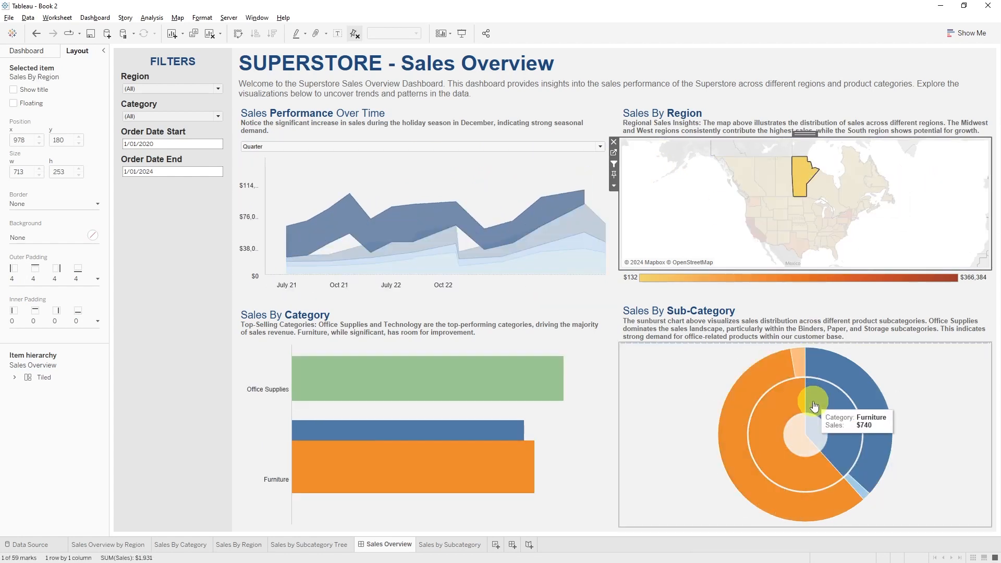
{"action": "left_click", "coordinate": [831, 365]}
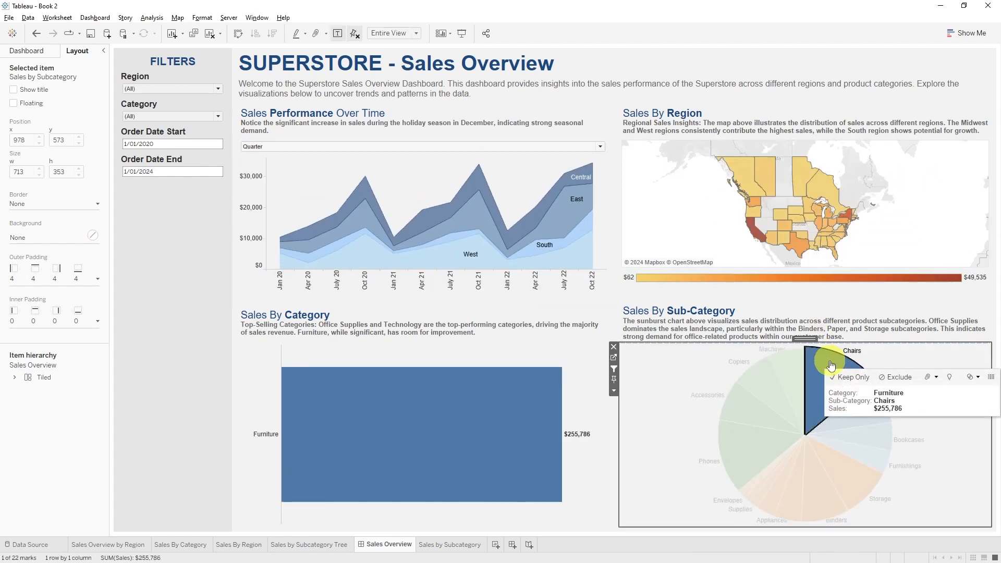
{"action": "left_click", "coordinate": [188, 90]}
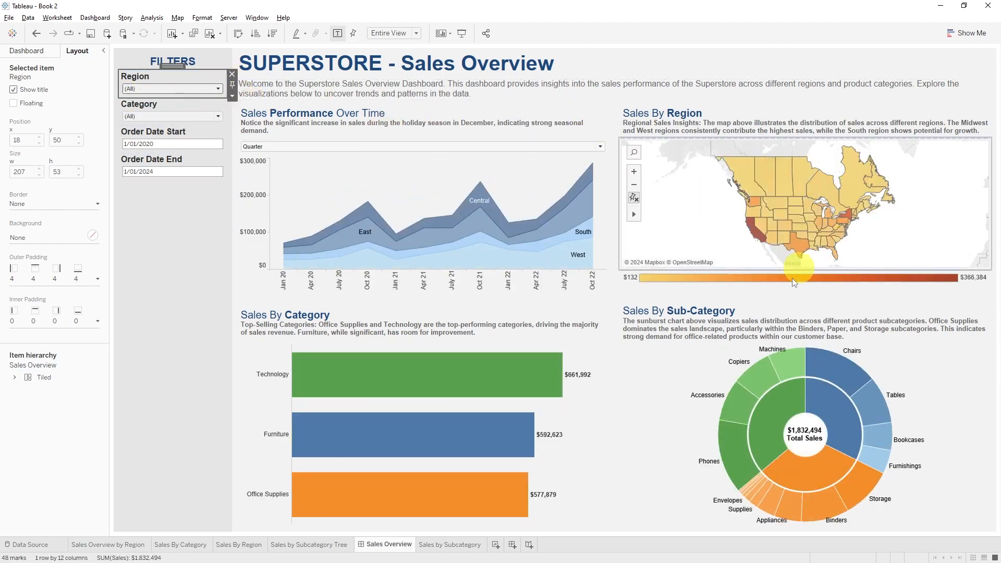
{"action": "left_click", "coordinate": [206, 386]}
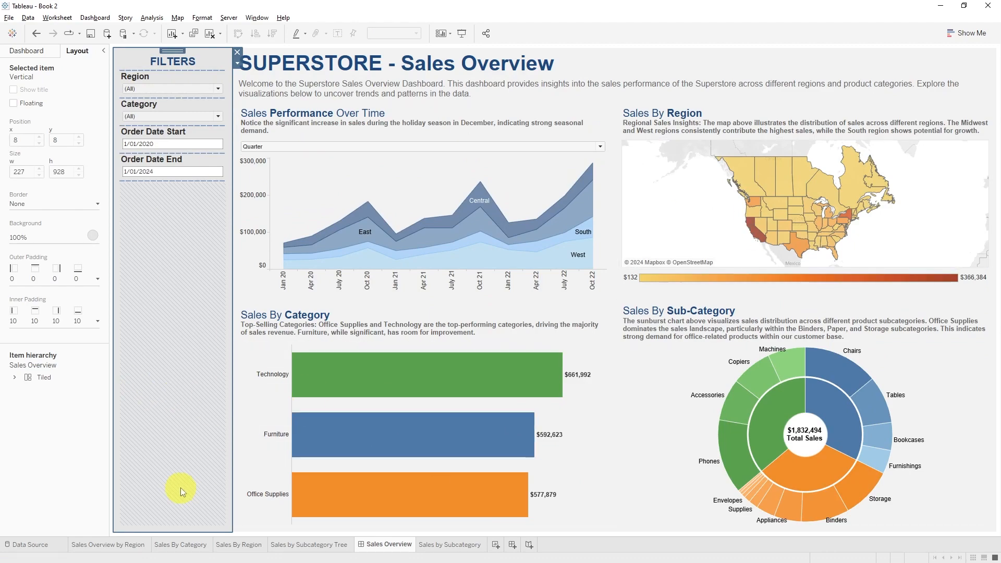